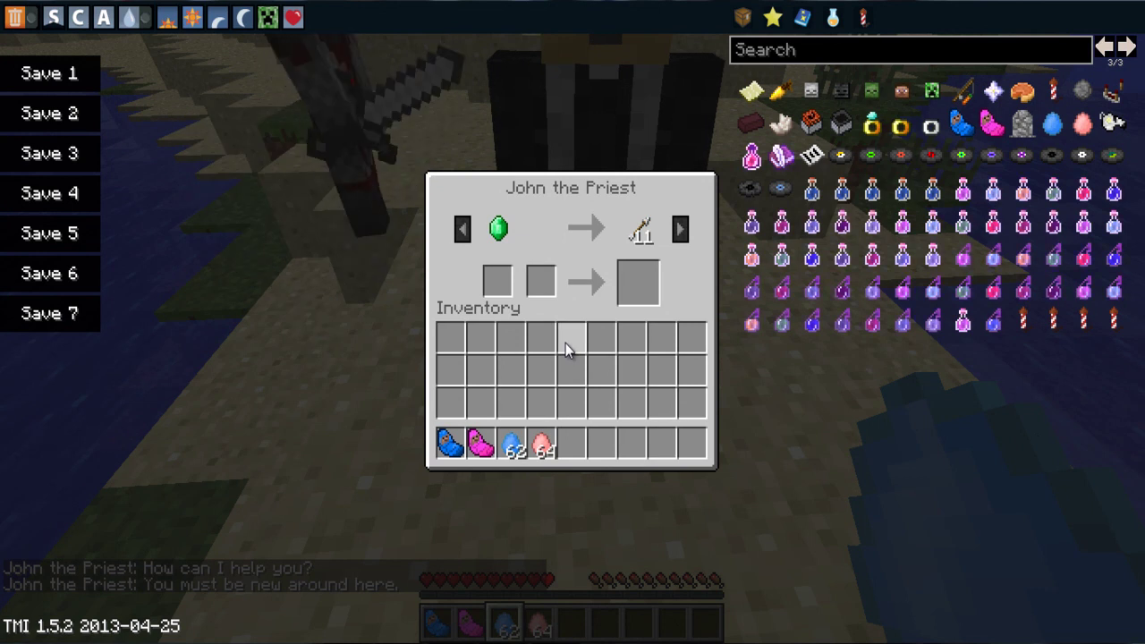
# Close the villager trade window and spawn three female villagers on the sand near the priest
pyautogui.press('Escape')
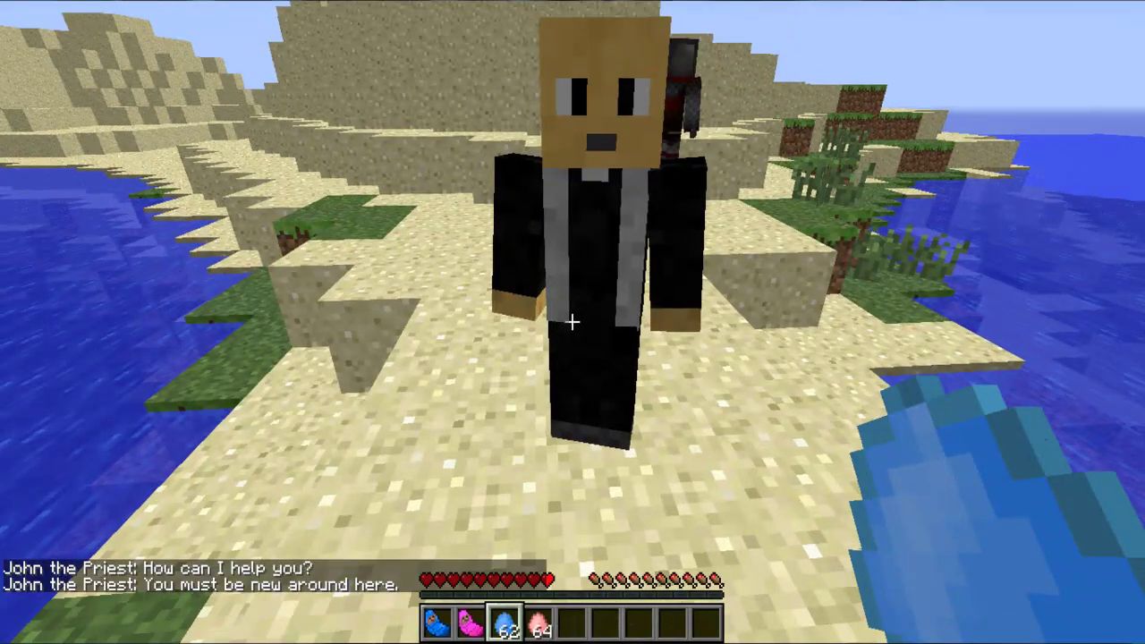
pyautogui.press('5')
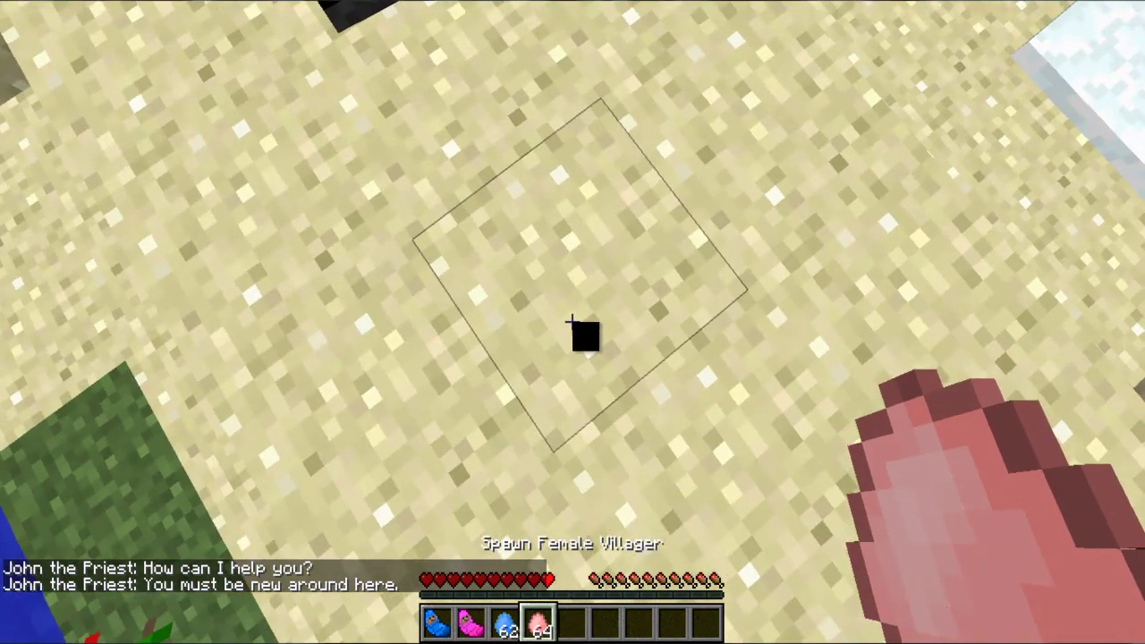
pyautogui.rightClick(572, 322)
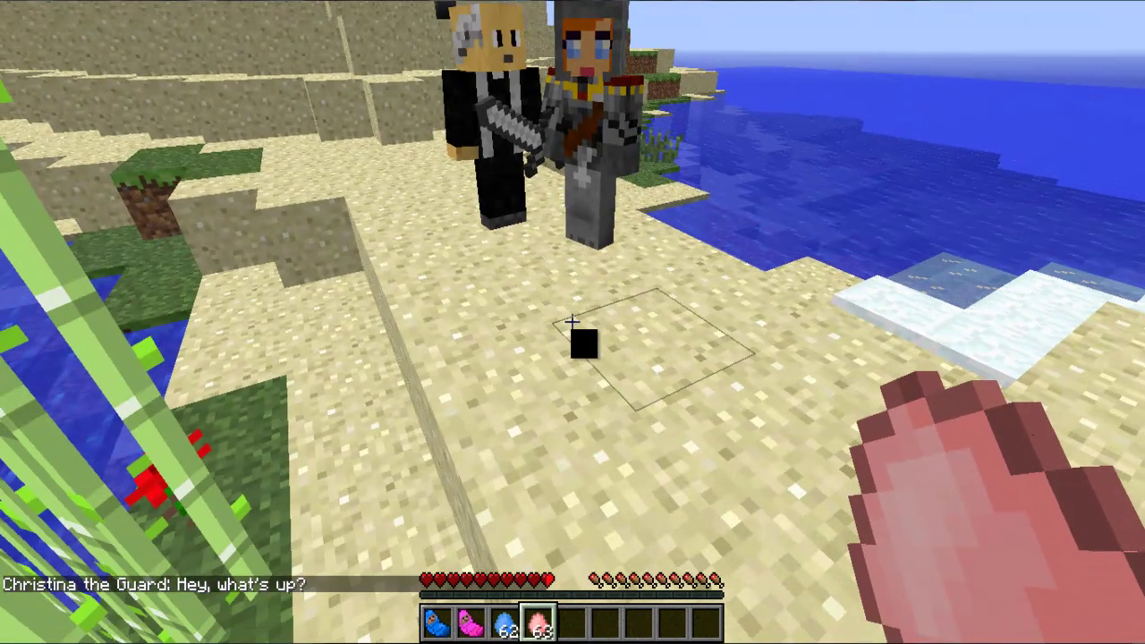
pyautogui.rightClick(573, 323)
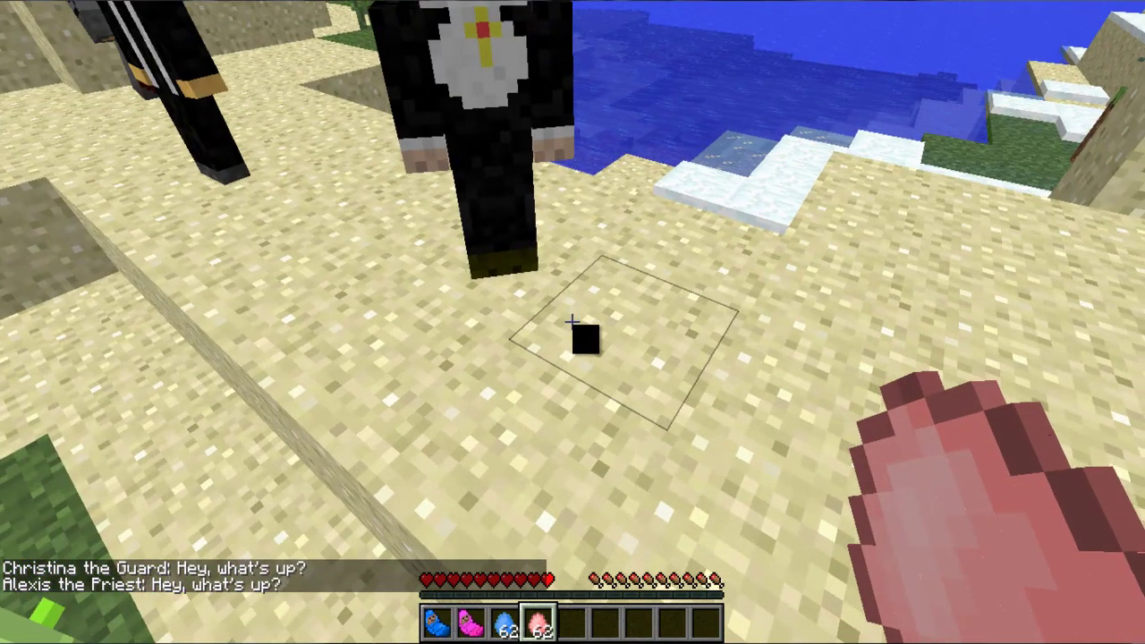
pyautogui.rightClick(572, 322)
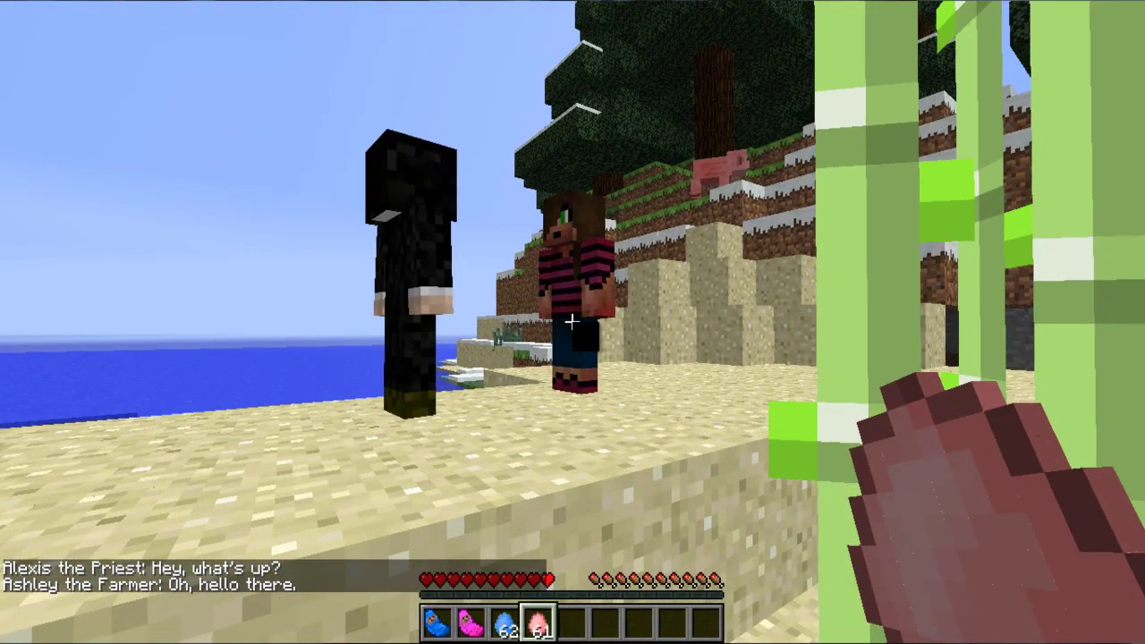
pyautogui.press('w')
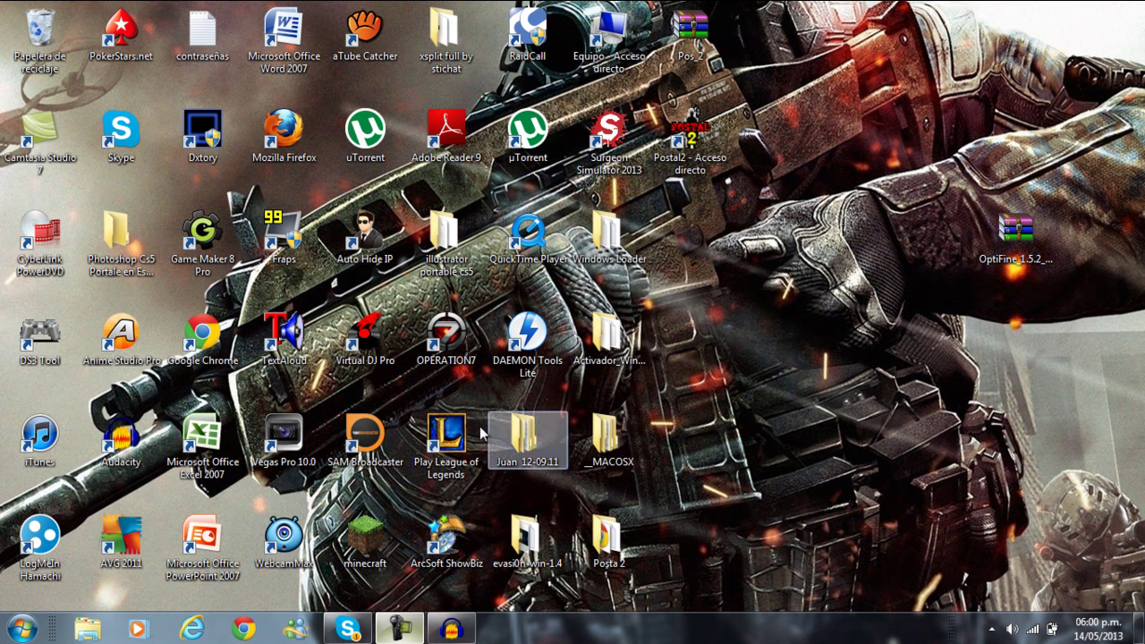
pyautogui.click(263, 628)
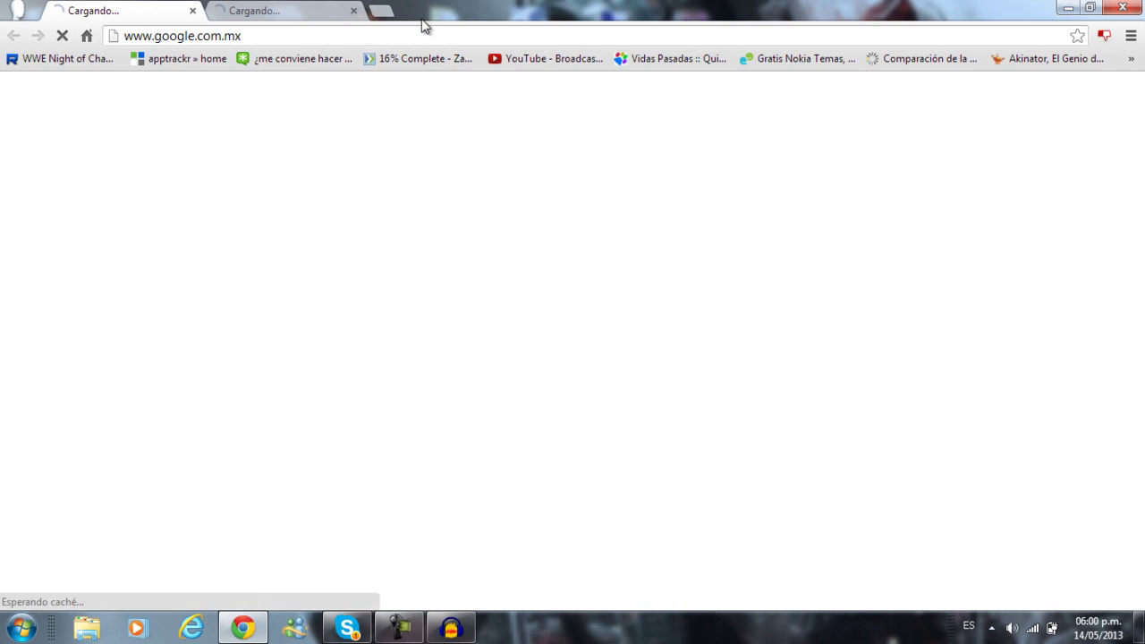
pyautogui.click(424, 36)
pyautogui.rightClick(424, 36)
pyautogui.click(480, 150)
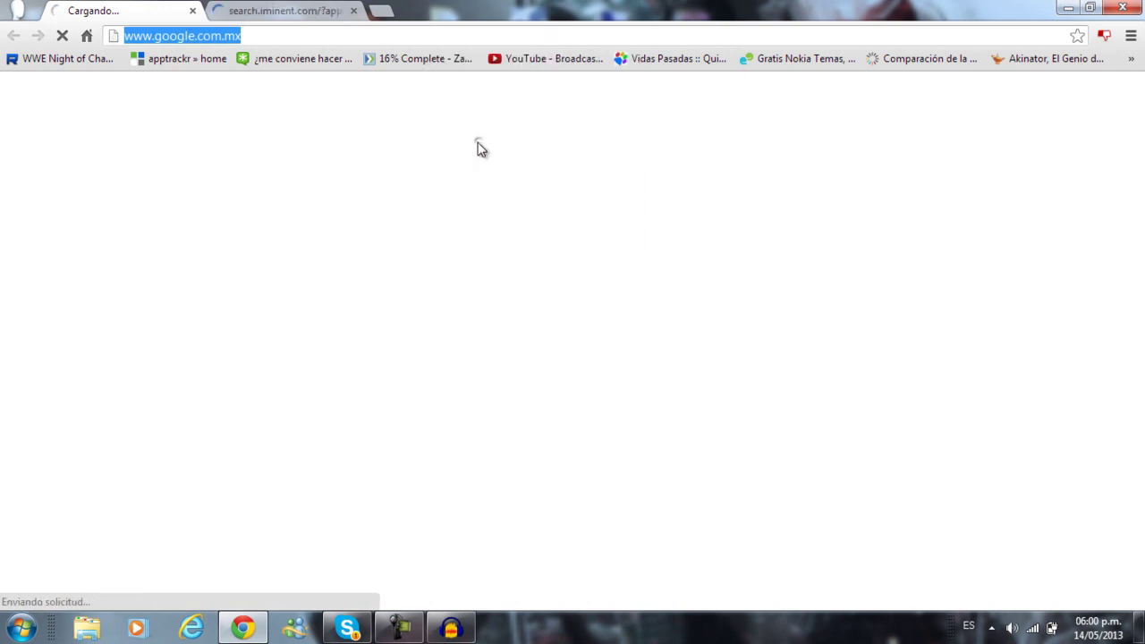
pyautogui.write('http://www.minecrafteo.com/minecraft-comes-alive-mod-para-minecraft-1-5-1/')
pyautogui.press('Return')
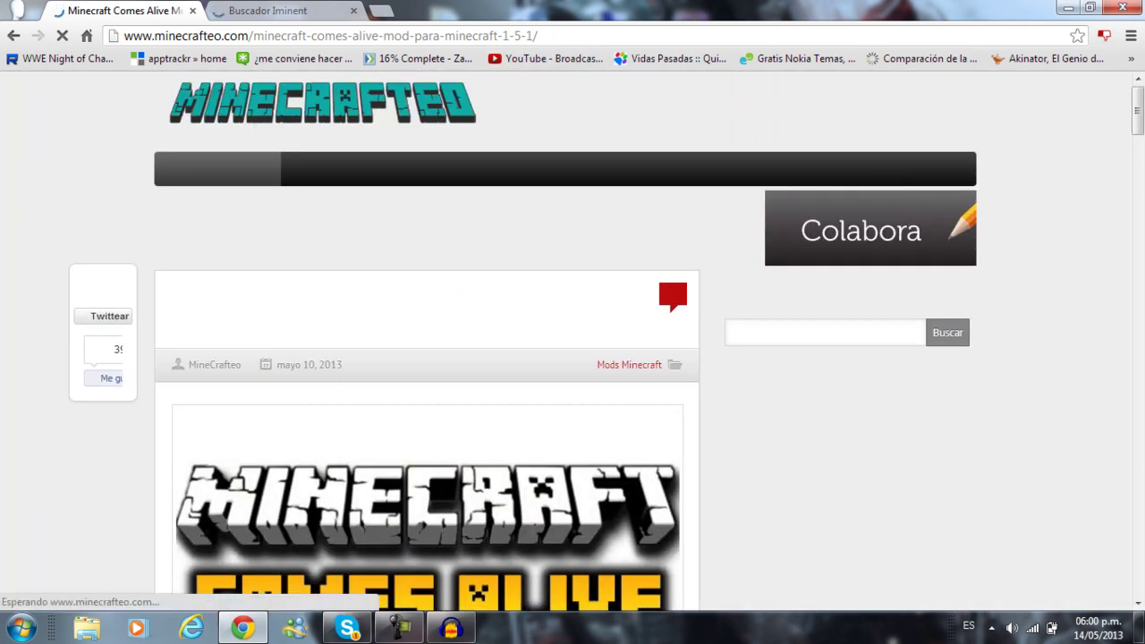
# Download the Minecraft Comes Alive Mod for Minecraft 1.5.2 (MCA v3.3.2.zip) from MediaFire, closing the extra search page and skipping the adf.ly ad
pyautogui.scroll(-2, 1138, 130)
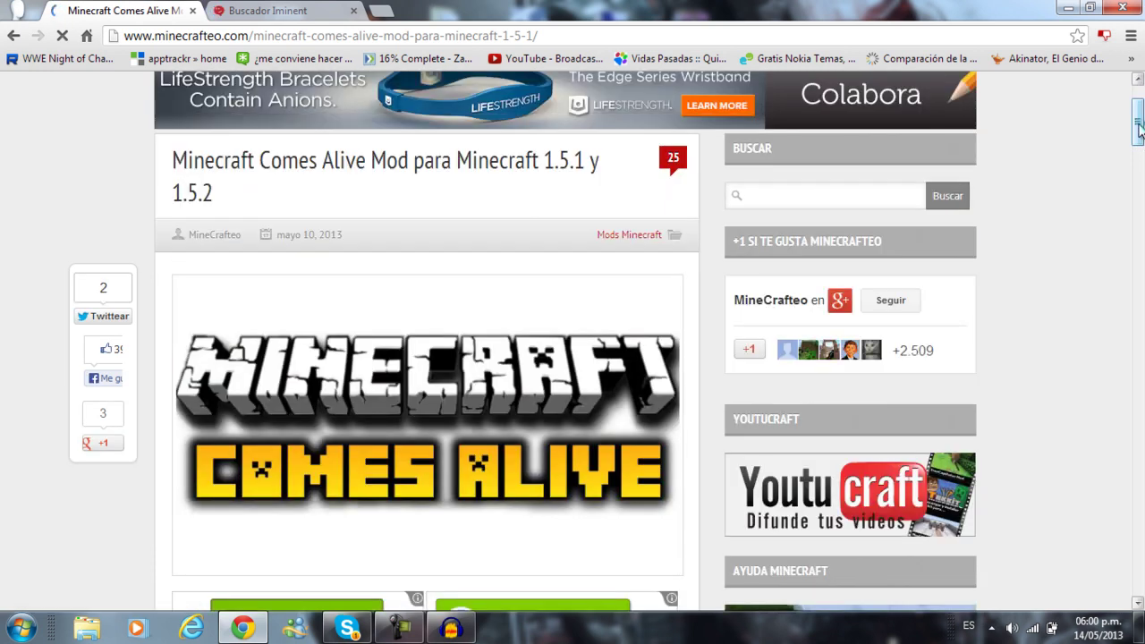
pyautogui.moveTo(1138, 130); pyautogui.dragTo(1133, 269)
pyautogui.click(503, 277)
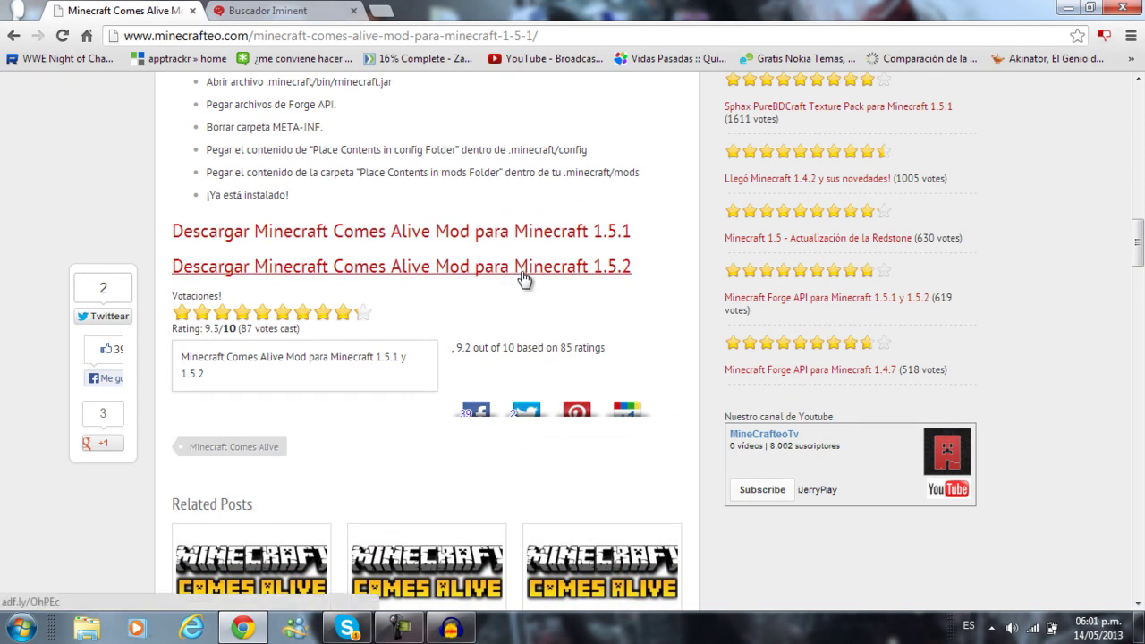
pyautogui.click(525, 277)
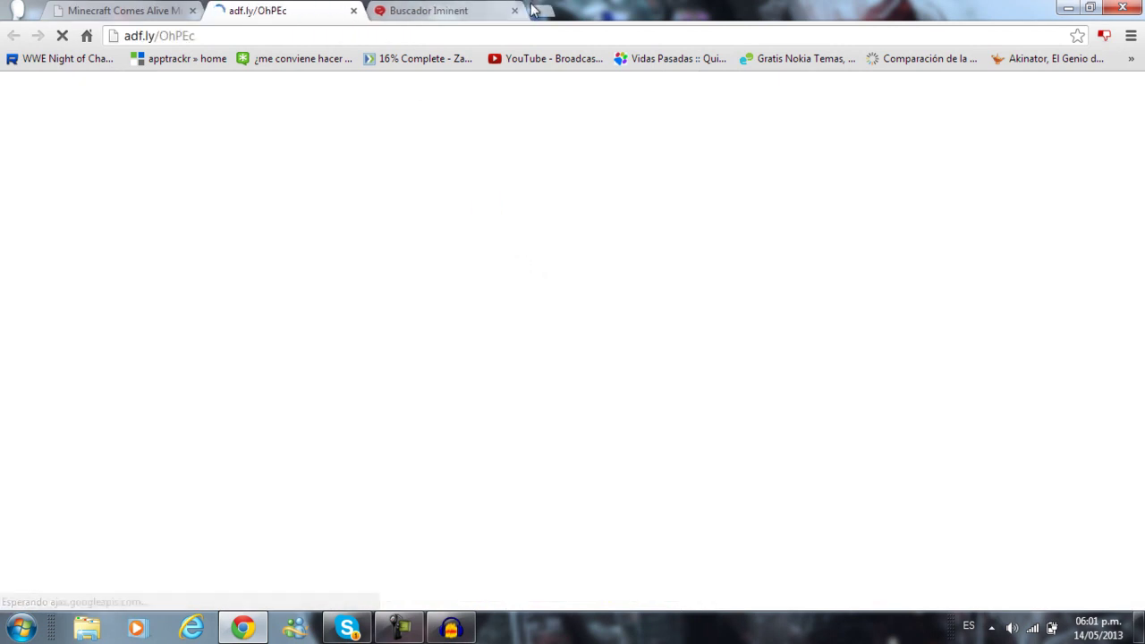
pyautogui.click(514, 10)
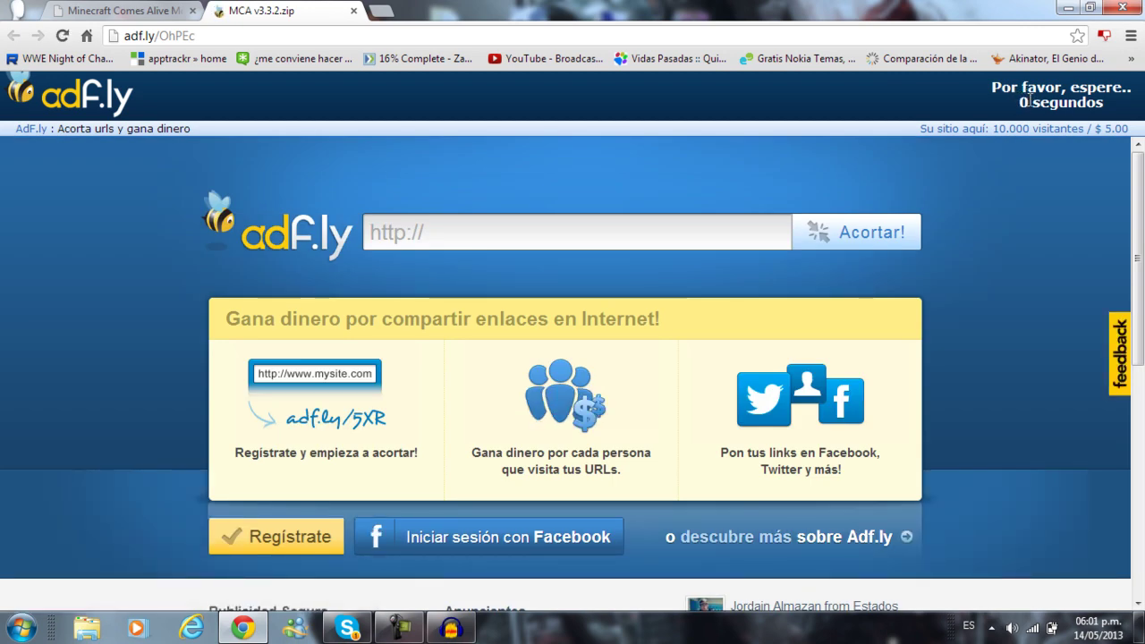
pyautogui.click(1030, 99)
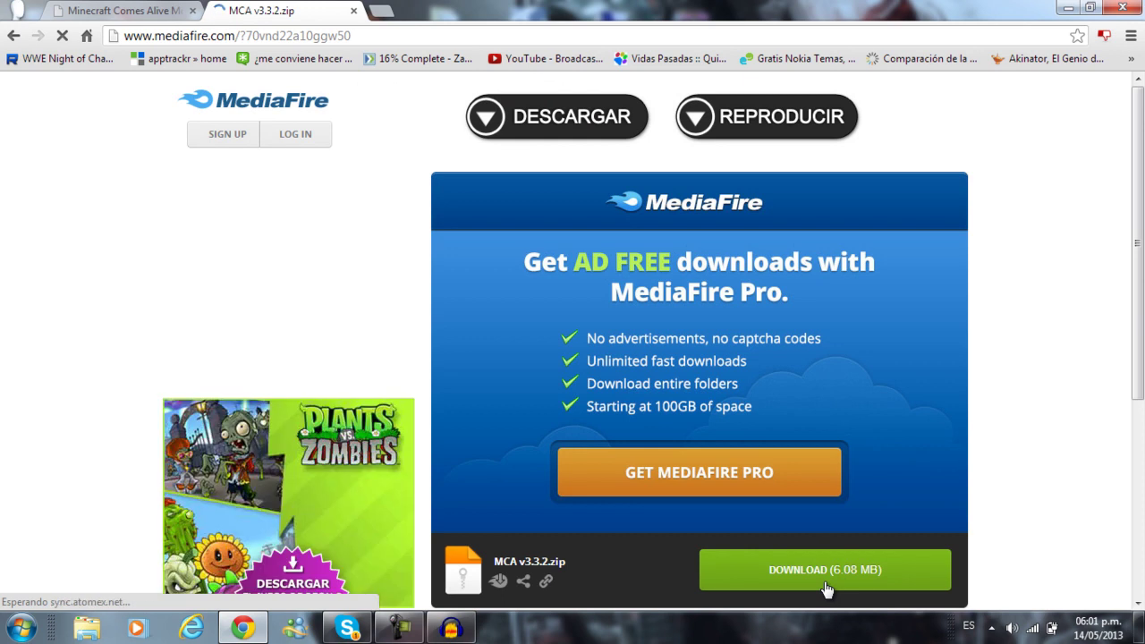
pyautogui.click(824, 583)
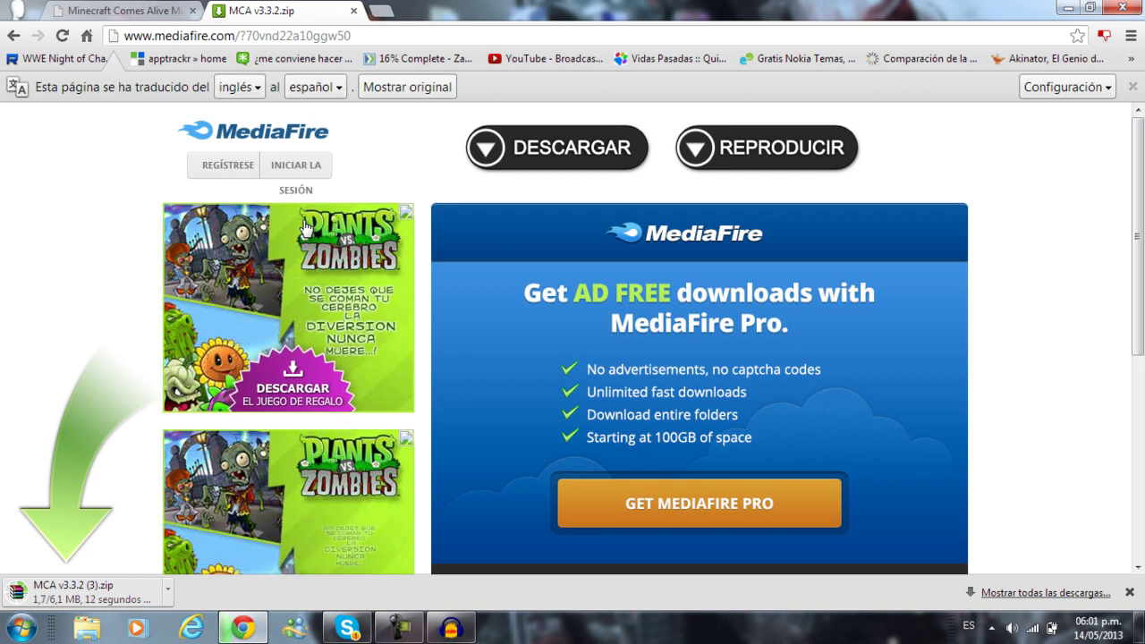
# Return to the mod article and open the Minecraft Forge API 1.5.1 y 1.5.2 page linked in its installation instructions
pyautogui.click(126, 11)
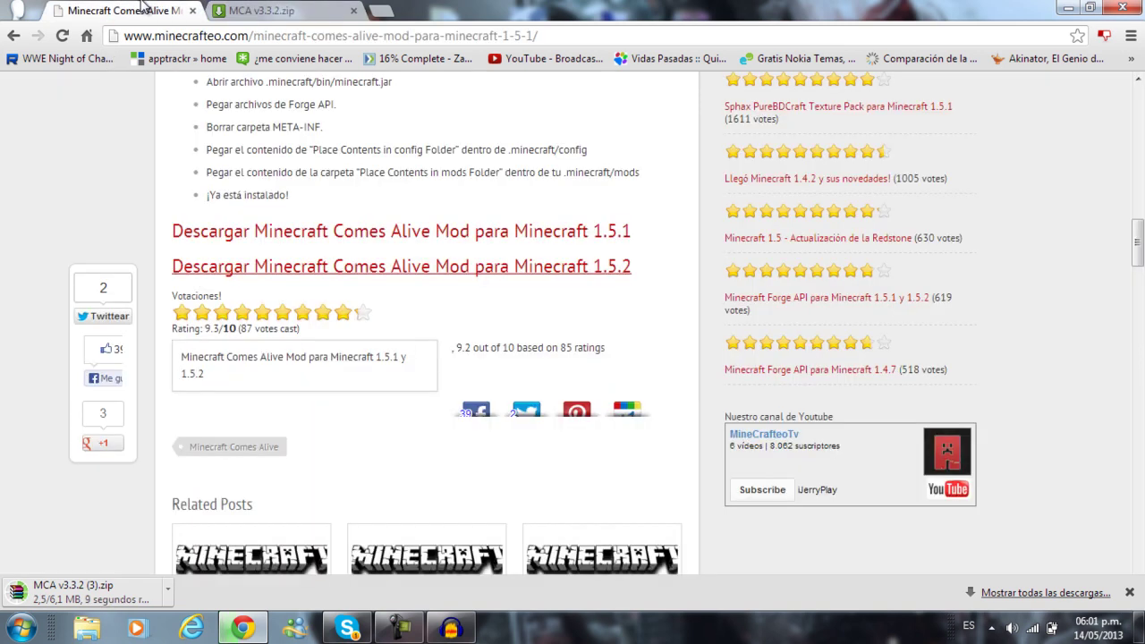
pyautogui.scroll(3, 385, 322)
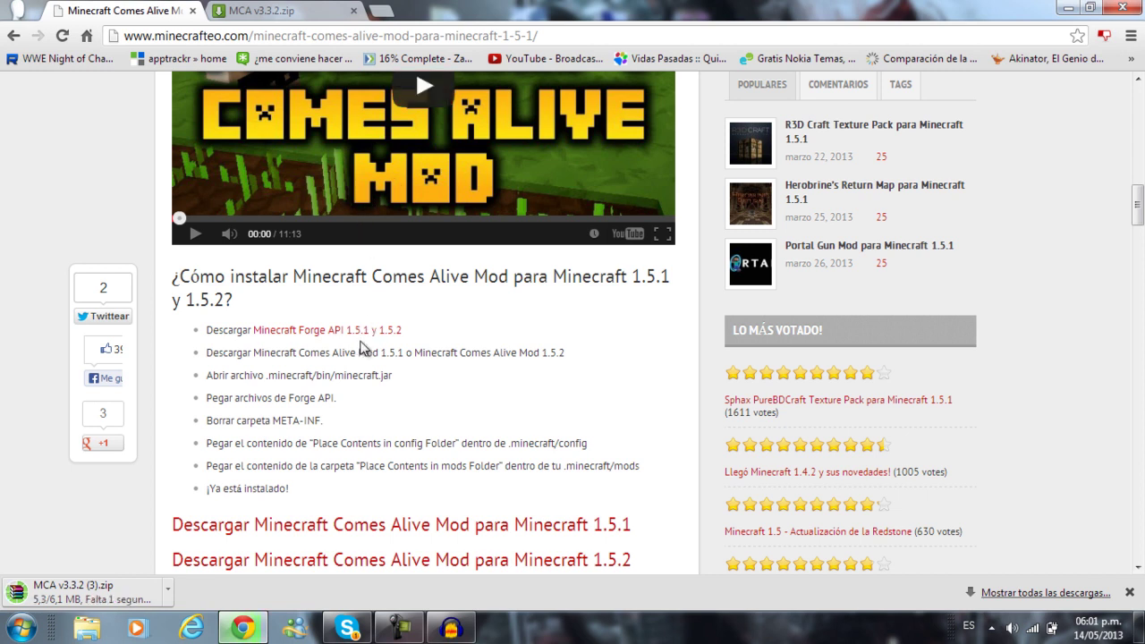
pyautogui.tripleClick(224, 330)
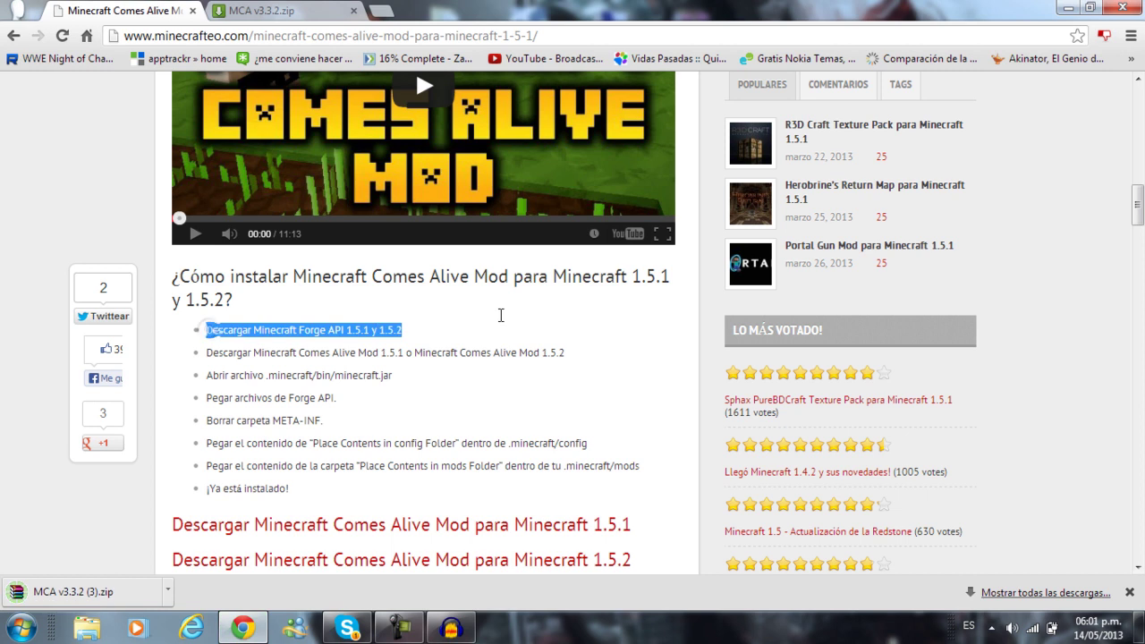
pyautogui.click(462, 330)
pyautogui.click(359, 333)
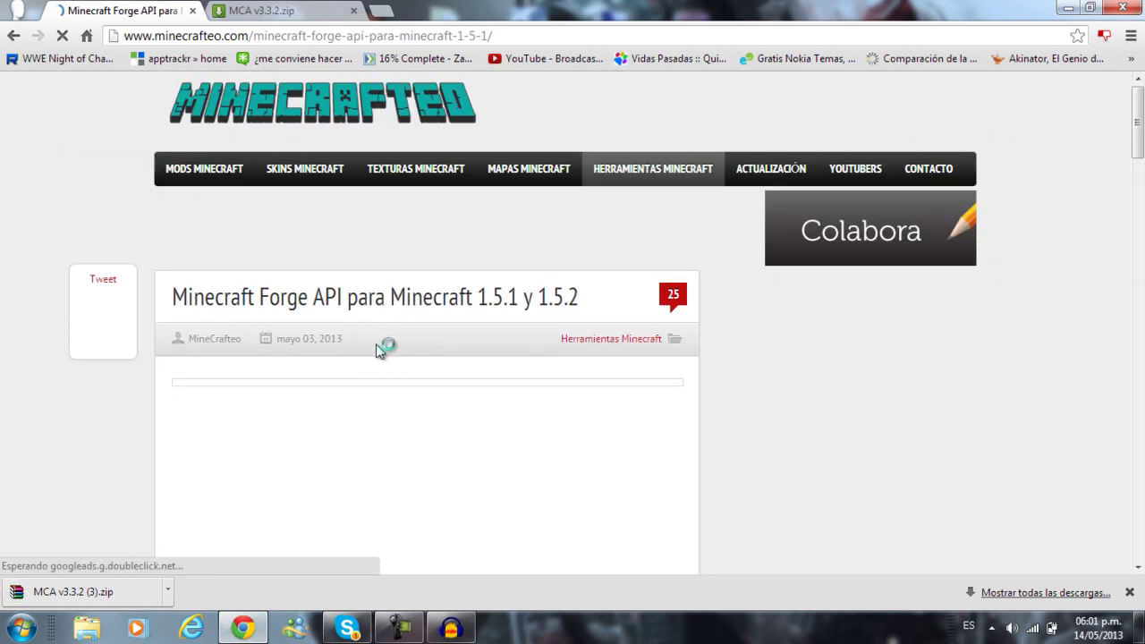
# Download the Minecraft Forge API for Minecraft 1.5.2 (minecraftforge-universal-1.5.2-7.8.0.684.zip), closing the extra page and skipping the adf.ly ad
pyautogui.scroll(-3, 378, 346)
pyautogui.scroll(-7, 377, 349)
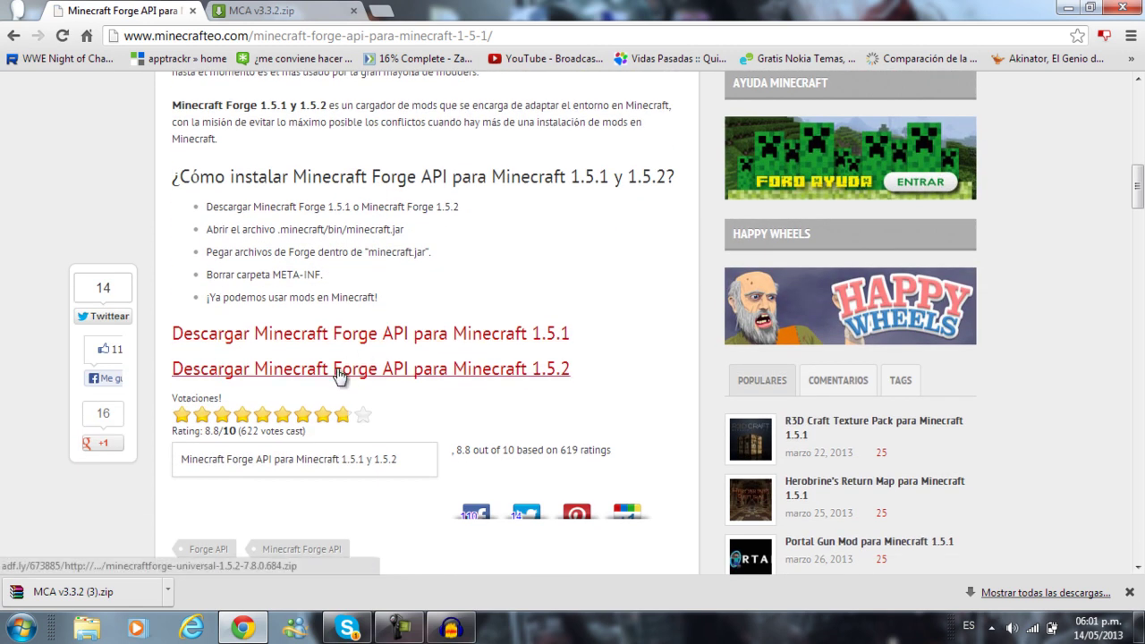
pyautogui.click(484, 376)
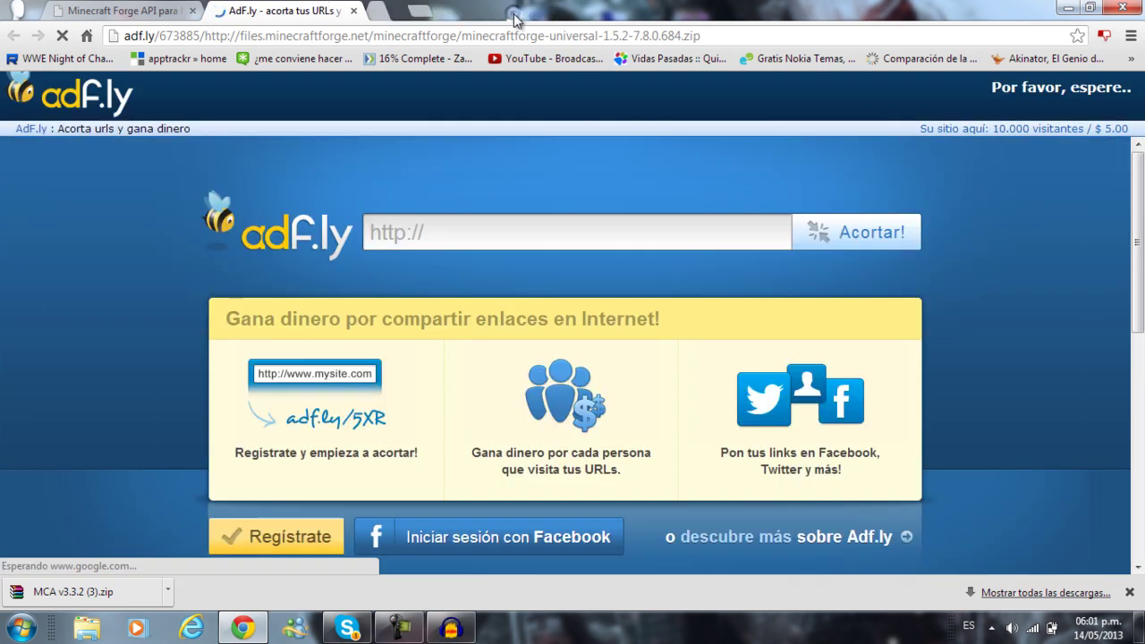
pyautogui.click(515, 11)
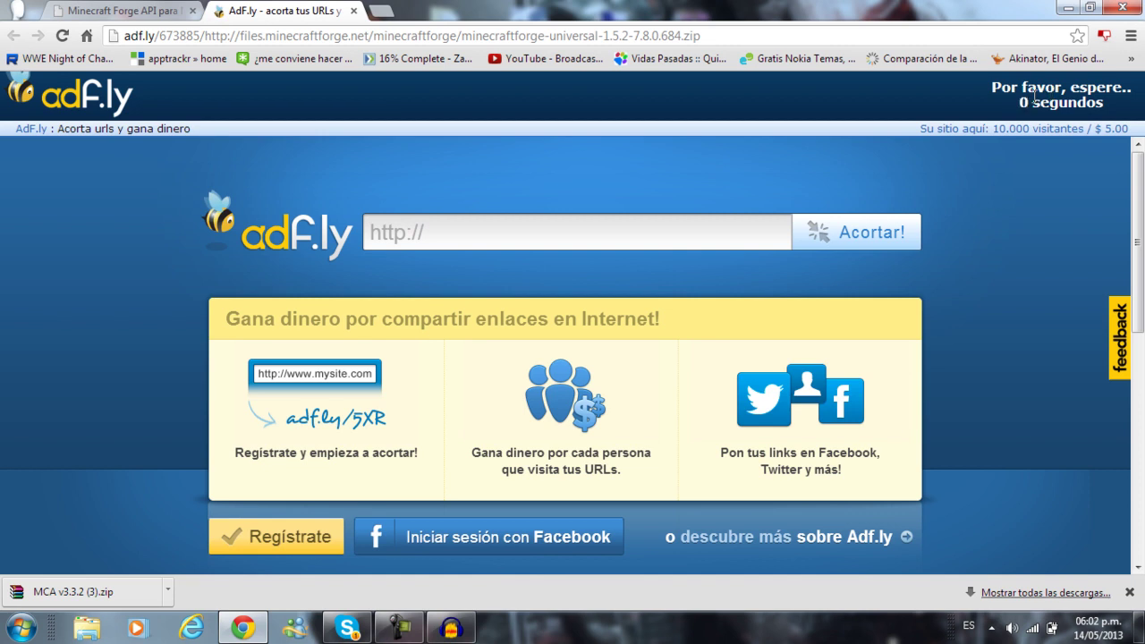
pyautogui.click(1031, 101)
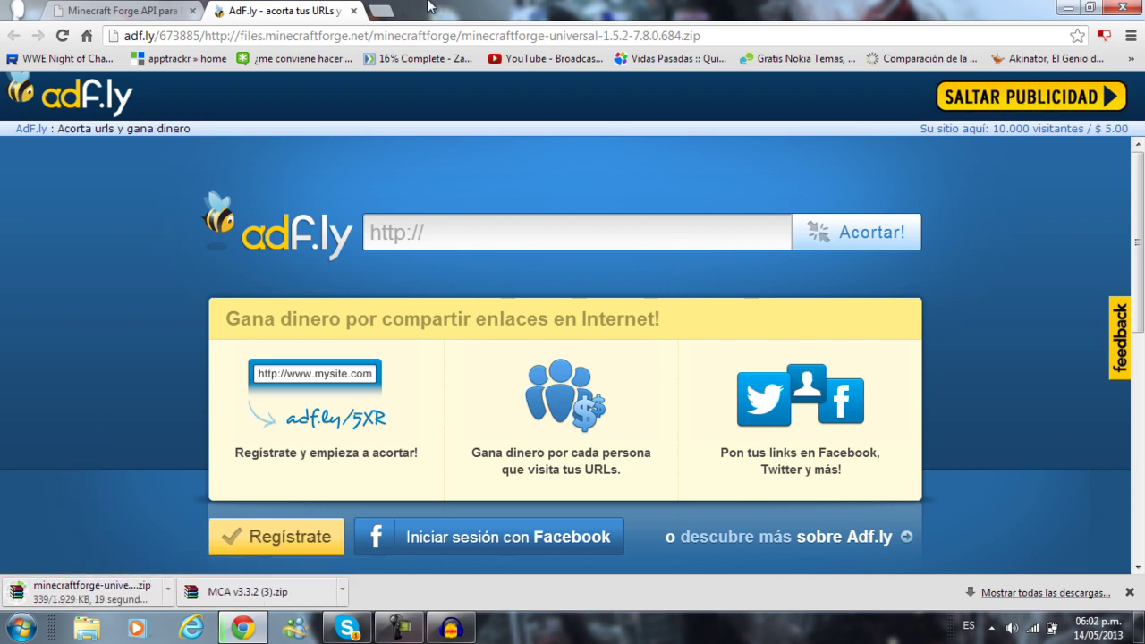
# Close the Forge article, shrink the browser window, and copy the downloaded Forge and MCA v3.3.2 archives to the desktop
pyautogui.click(192, 11)
pyautogui.doubleClick(430, 9)
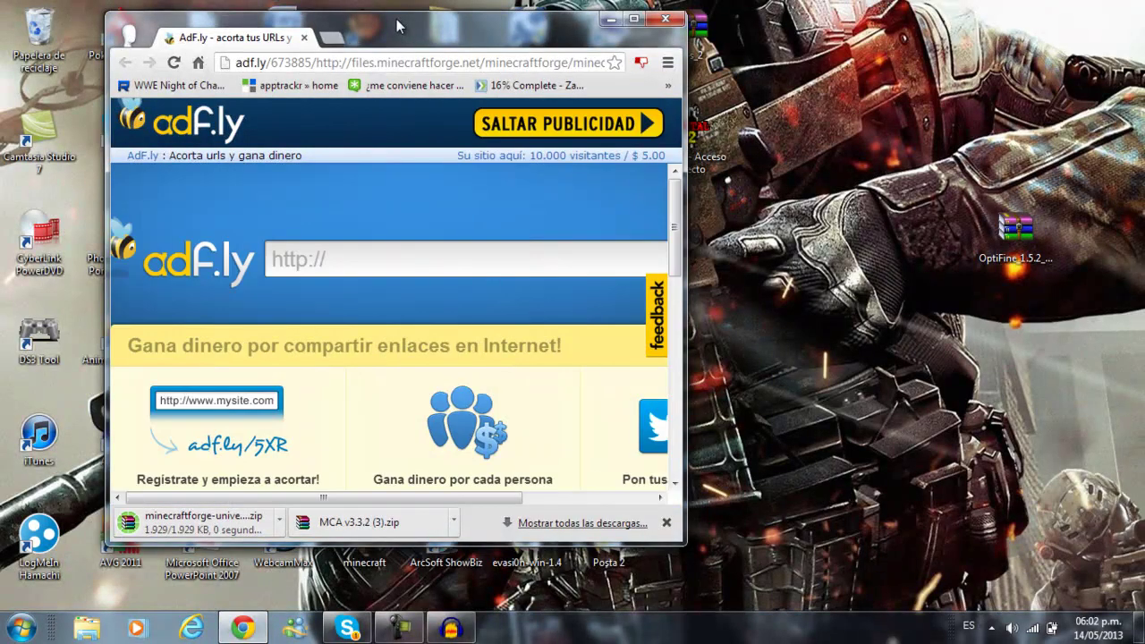
pyautogui.moveTo(223, 527); pyautogui.dragTo(935, 439)
pyautogui.moveTo(775, 398); pyautogui.dragTo(906, 343)
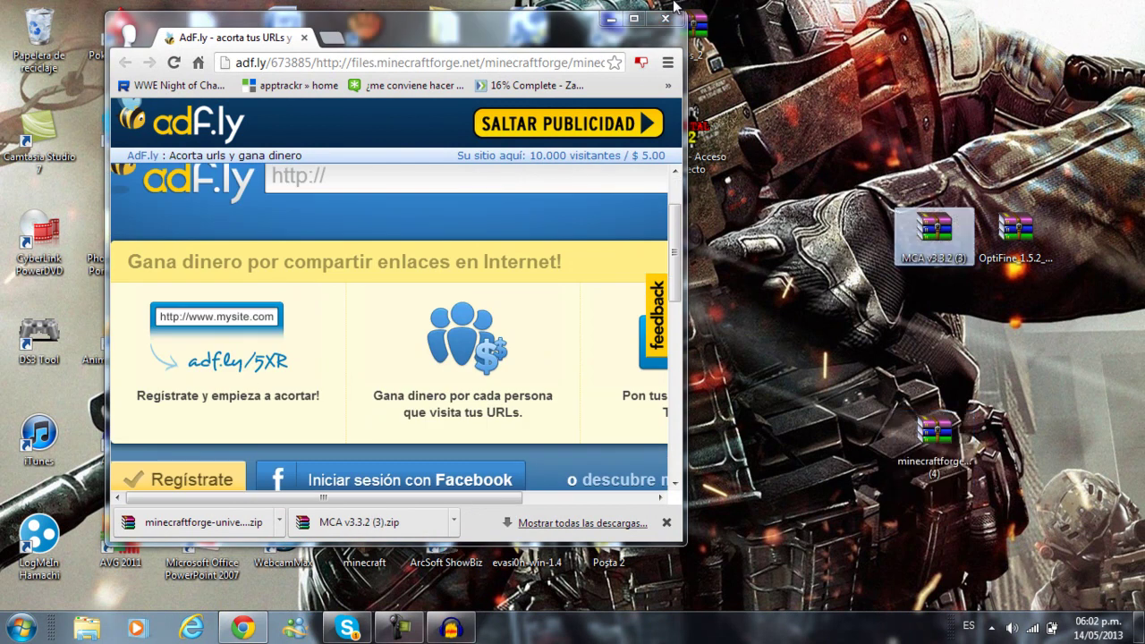
# Close the browser and line up the MCA v3.3.2 and minecraftforge archives beside the other desktop icons
pyautogui.click(664, 19)
pyautogui.moveTo(922, 437); pyautogui.dragTo(841, 438)
pyautogui.moveTo(933, 235); pyautogui.dragTo(769, 344)
pyautogui.moveTo(835, 430); pyautogui.dragTo(752, 431)
# Open the AppData Roaming folder by running %appdata% from the Windows search
pyautogui.click(20, 628)
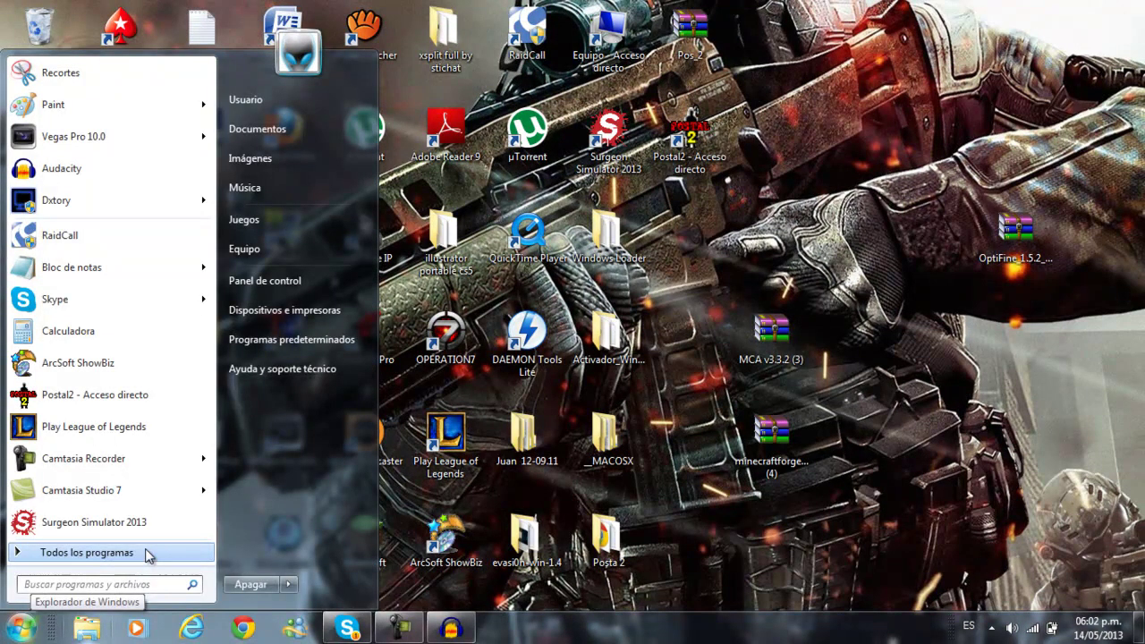
pyautogui.click(148, 553)
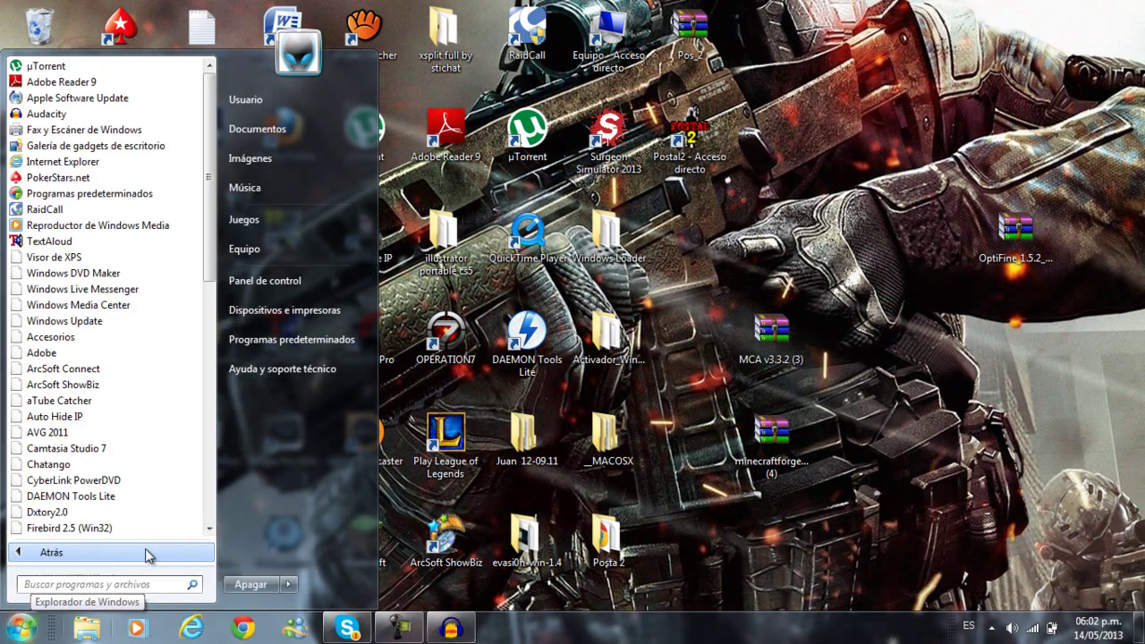
pyautogui.click(51, 552)
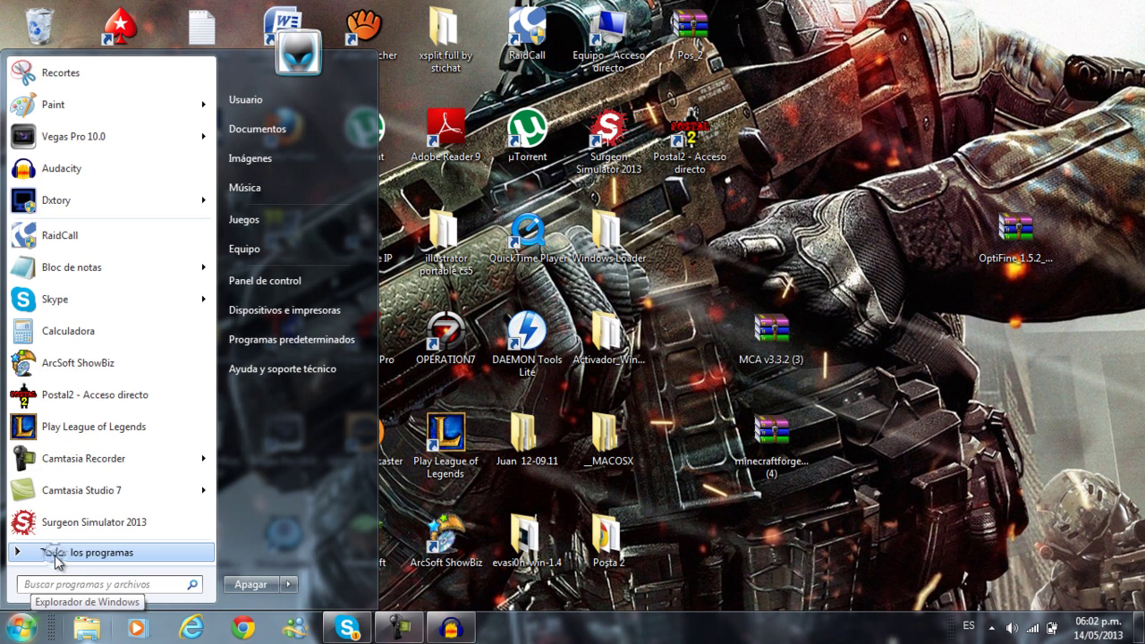
pyautogui.write('%app')
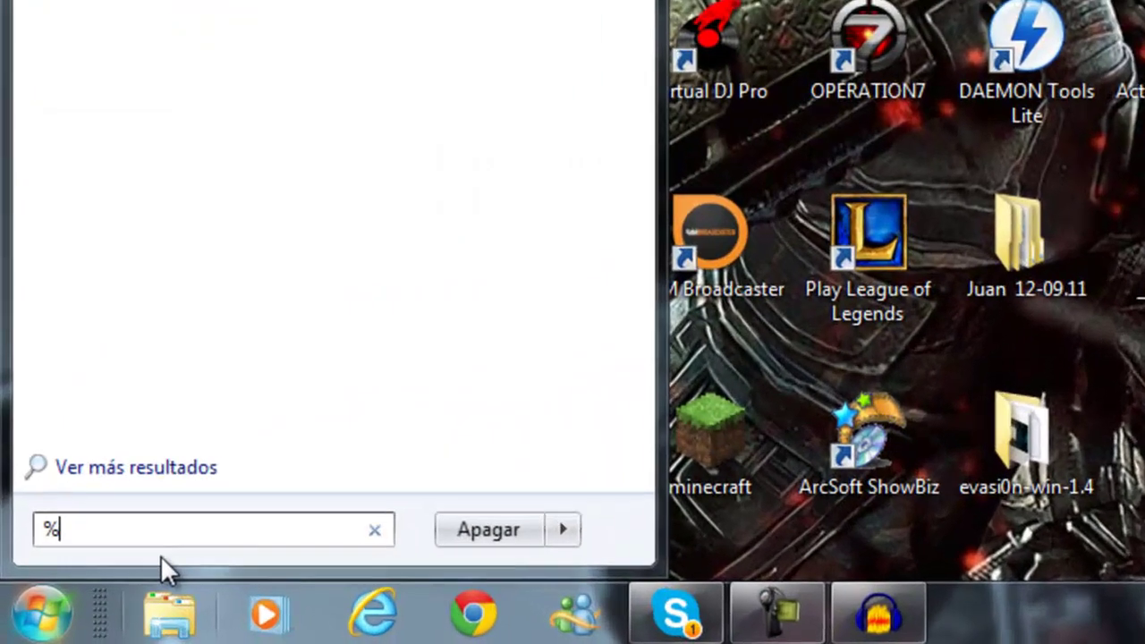
pyautogui.write('data')
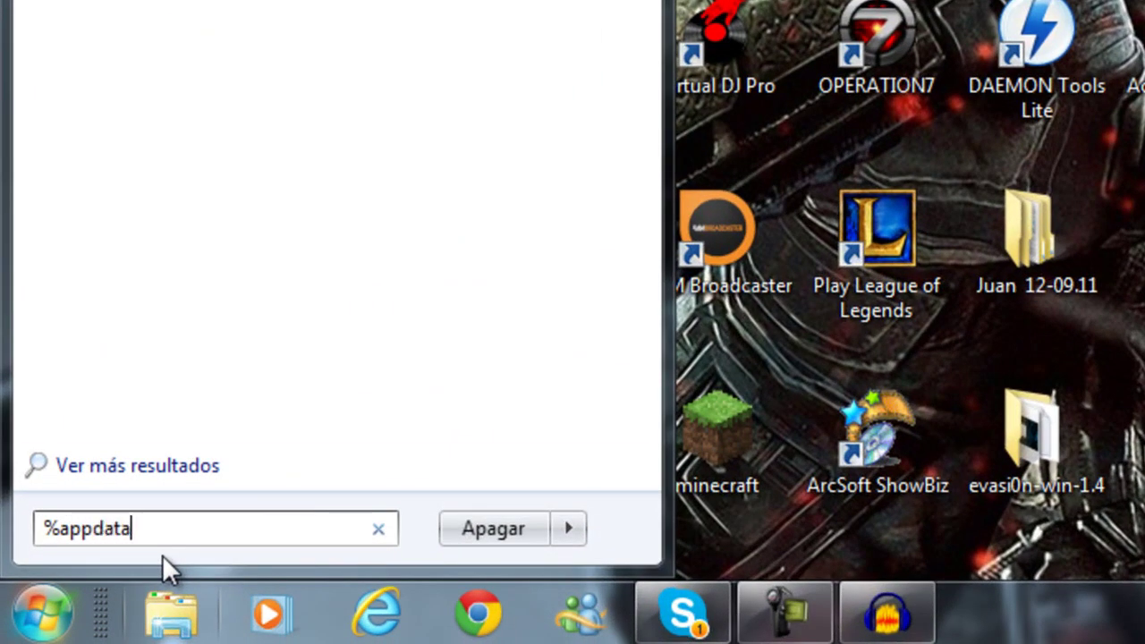
pyautogui.write('%')
pyautogui.press('Return')
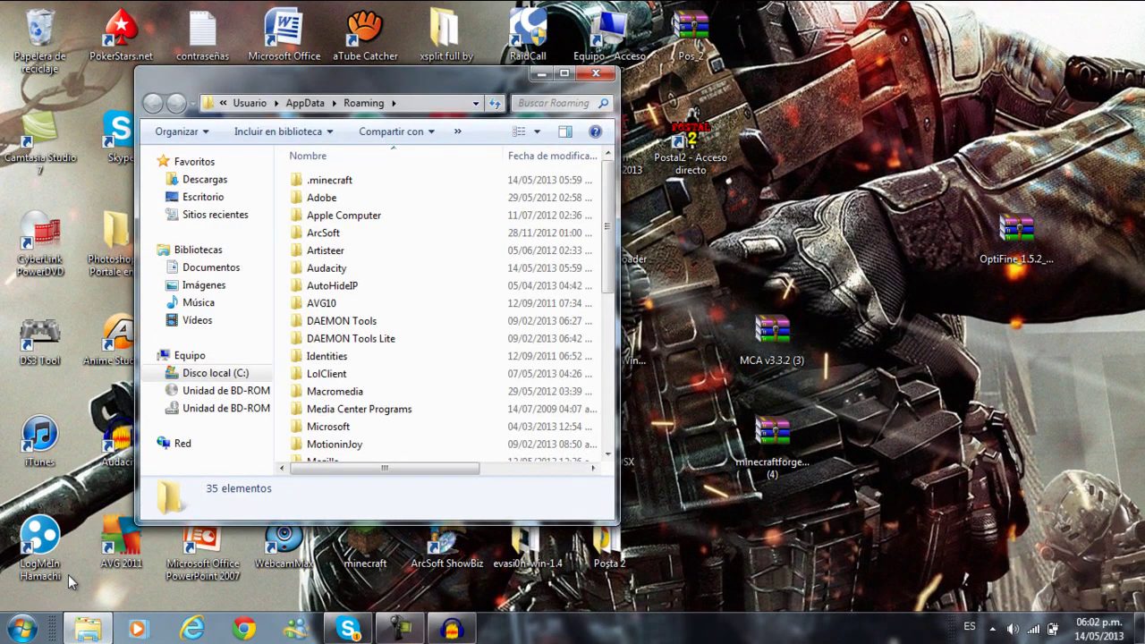
# Open the bin folder inside .minecraft, with the Explorer window maximized
pyautogui.doubleClick(352, 181)
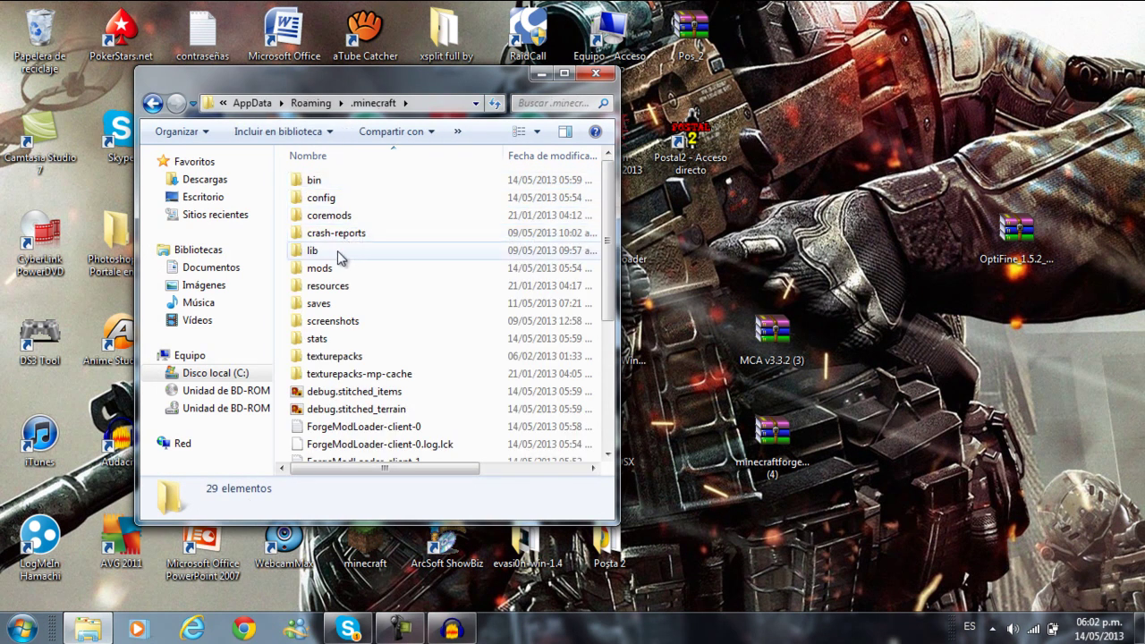
pyautogui.click(563, 73)
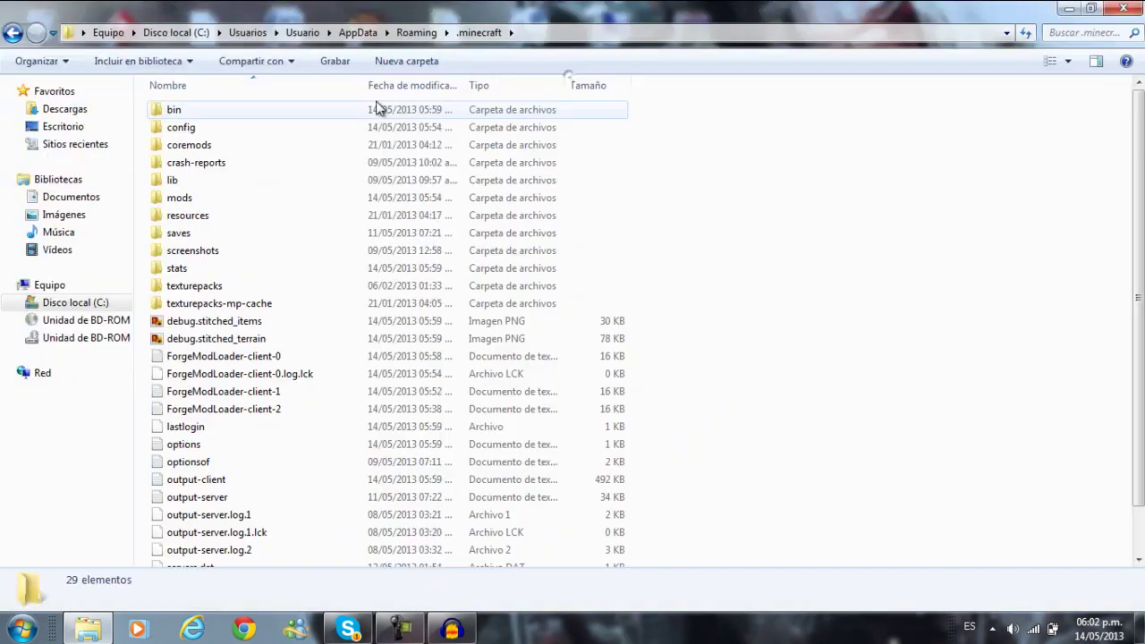
pyautogui.click(244, 113)
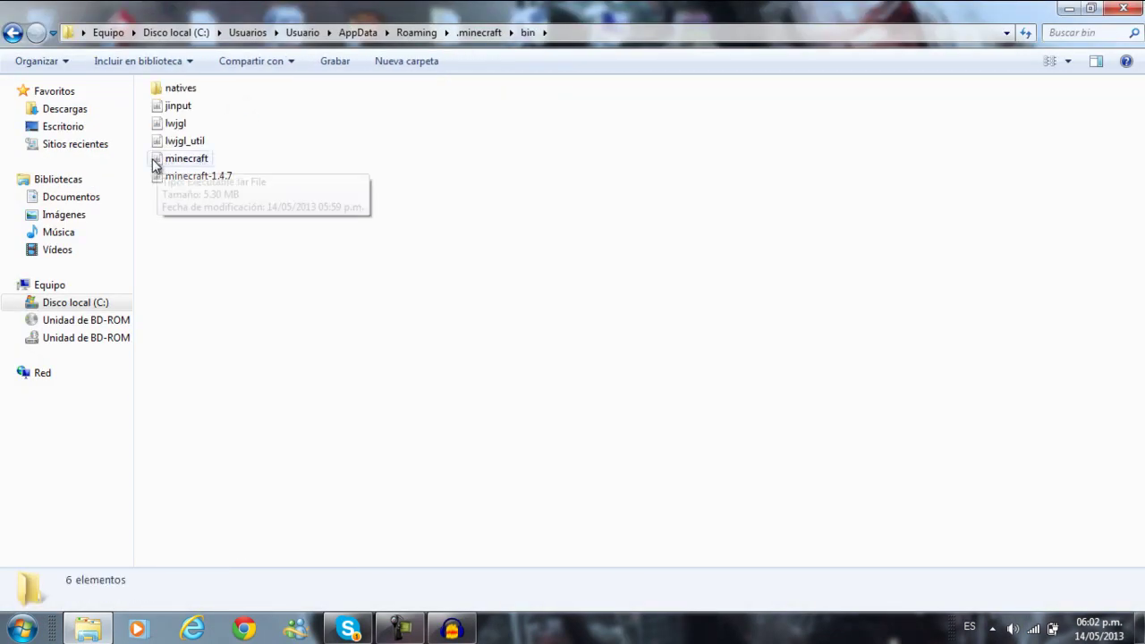
# Open the minecraft jar from the bin folder in WinRAR, minimize Explorer, and move the archive window clear of the desktop archives
pyautogui.click(197, 164)
pyautogui.rightClick(188, 163)
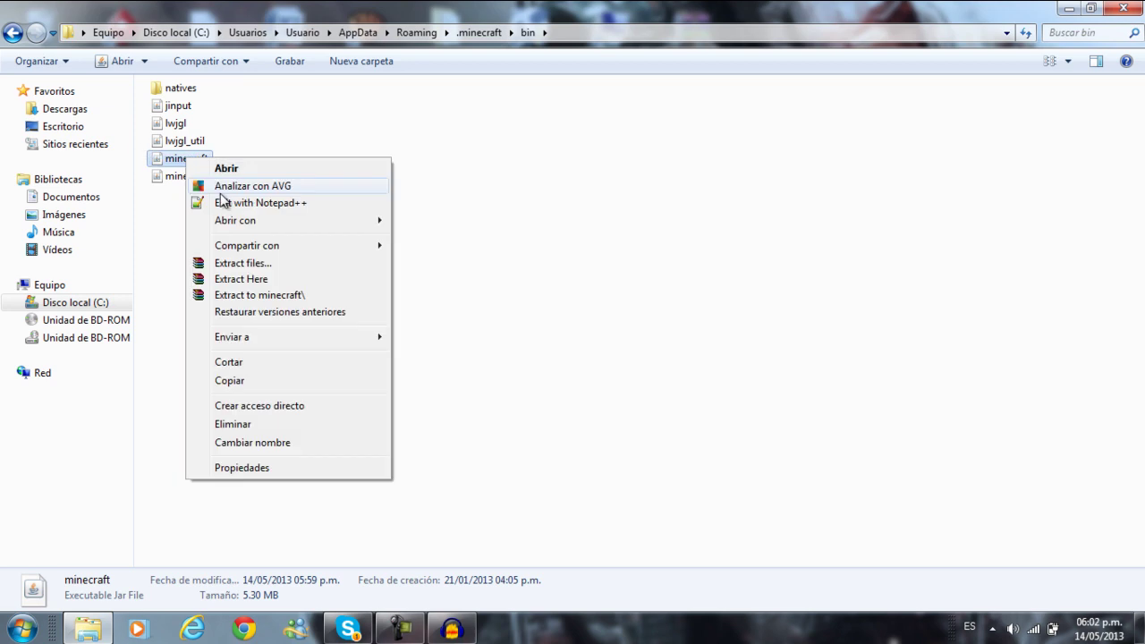
pyautogui.moveTo(237, 220)
pyautogui.click(436, 245)
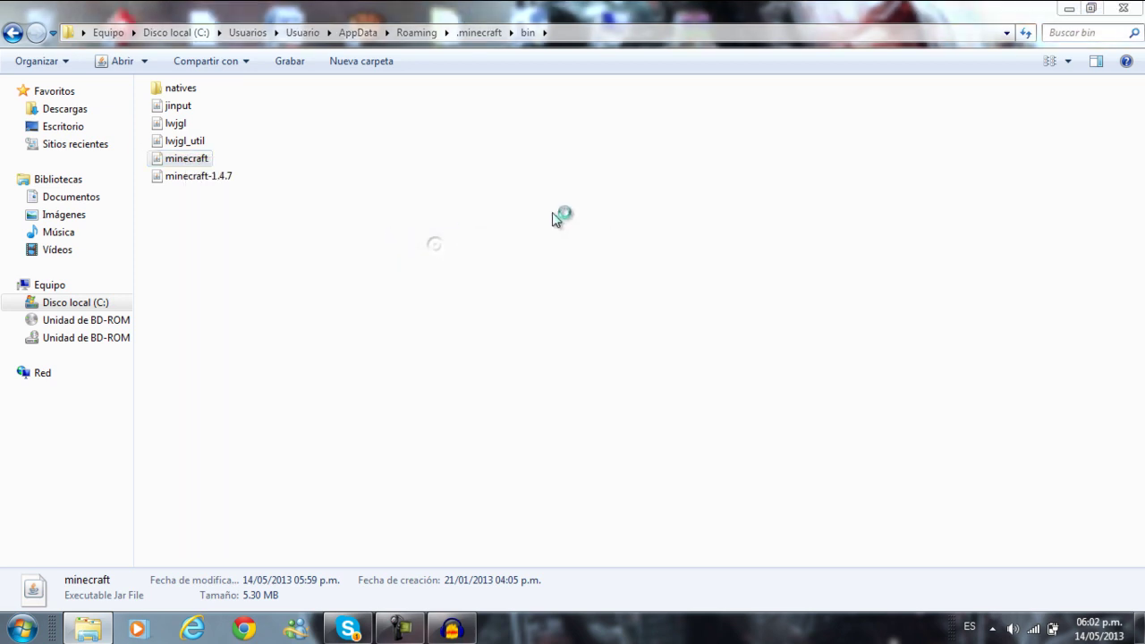
pyautogui.click(1073, 11)
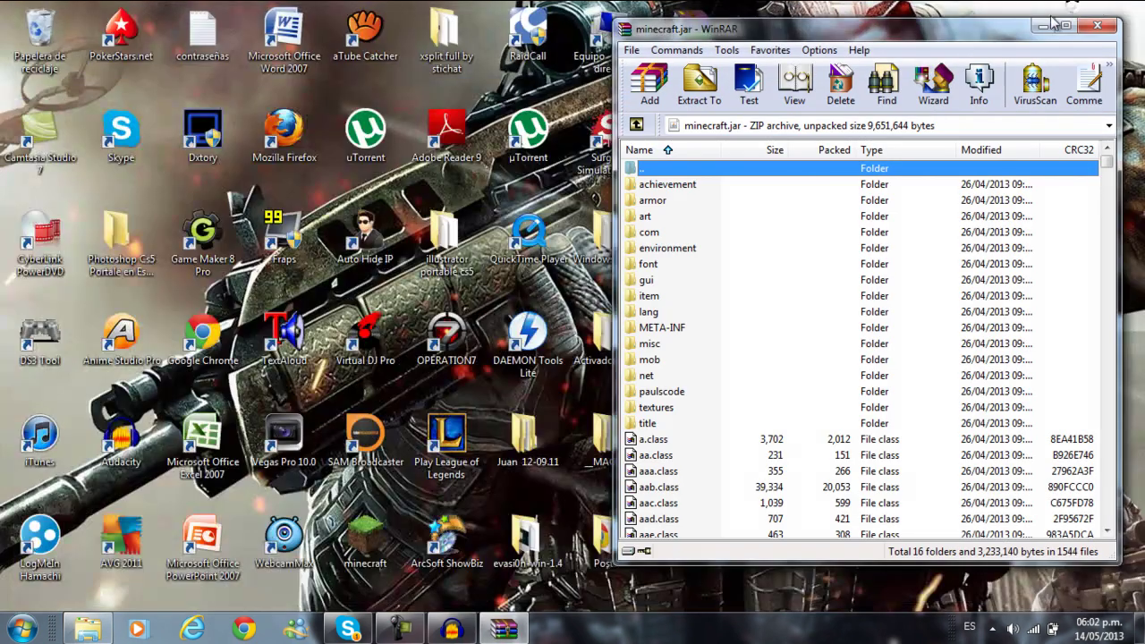
pyautogui.moveTo(835, 36); pyautogui.dragTo(333, 64)
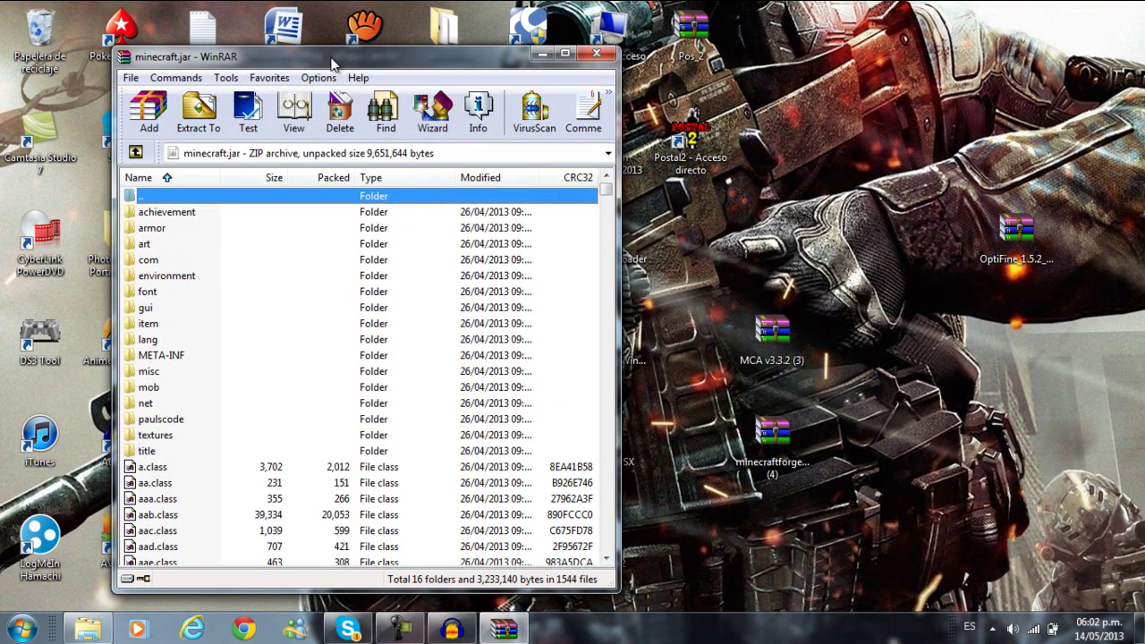
# Delete the META-INF folder from minecraft.jar
pyautogui.click(160, 356)
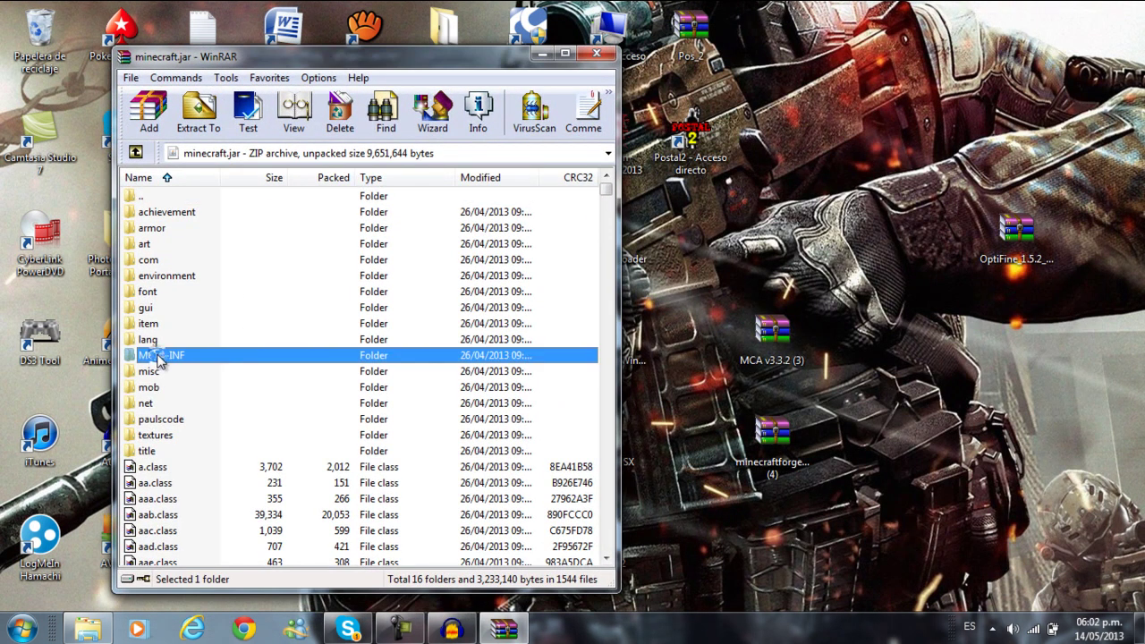
pyautogui.click(341, 116)
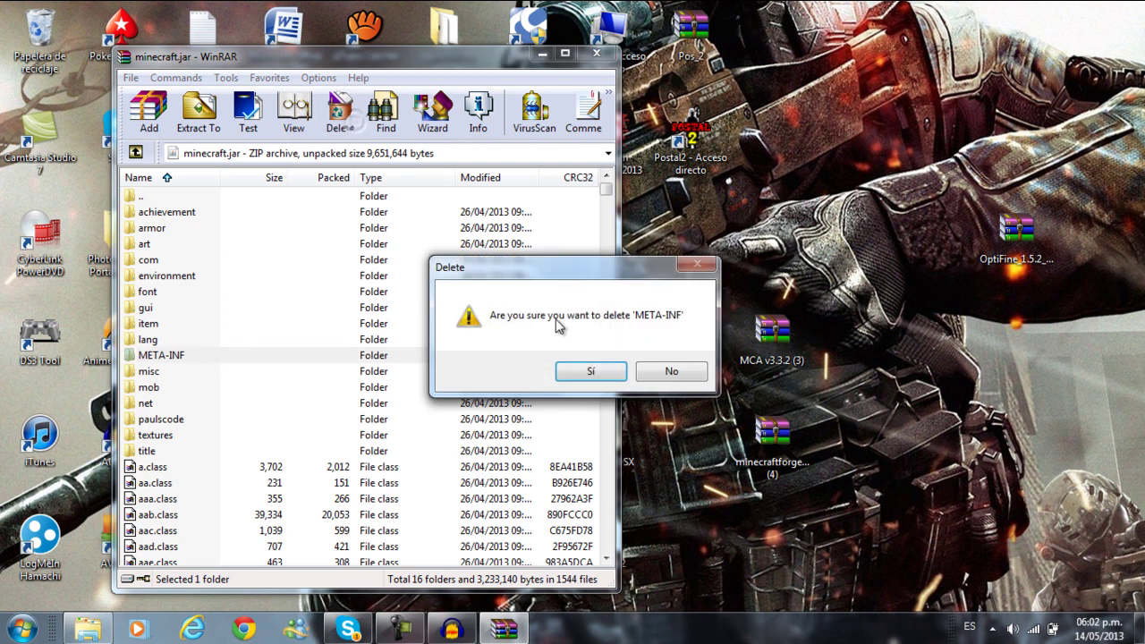
pyautogui.click(590, 372)
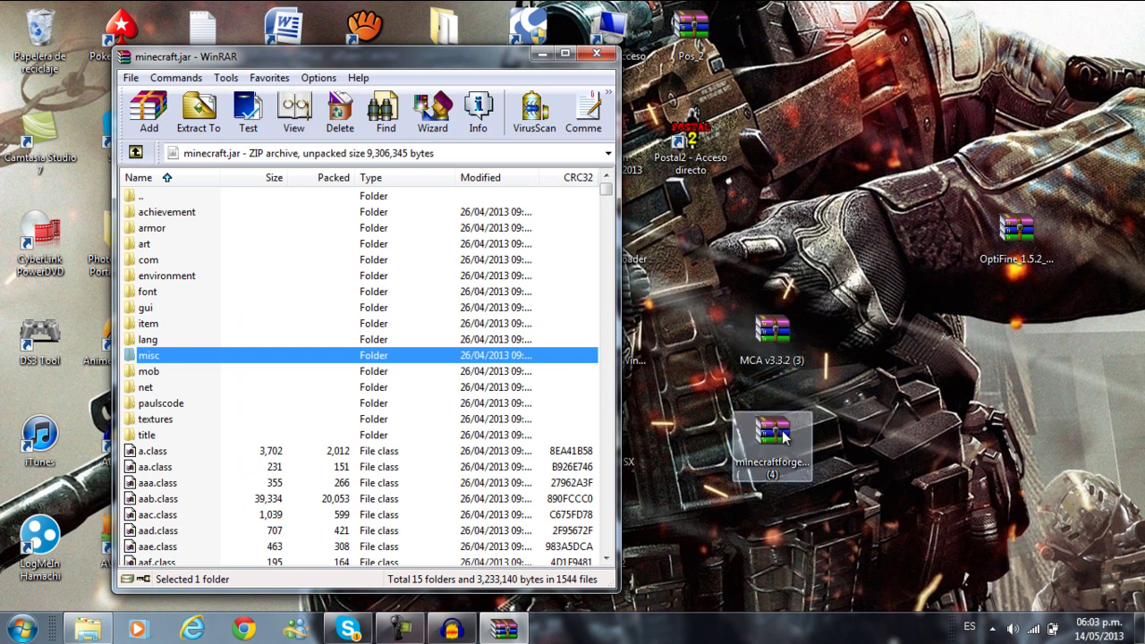
# Move the MCA v3.3.2 archive higher on the desktop, open the minecraftforge archive, and delete its META-INF folder
pyautogui.moveTo(778, 320); pyautogui.dragTo(805, 257)
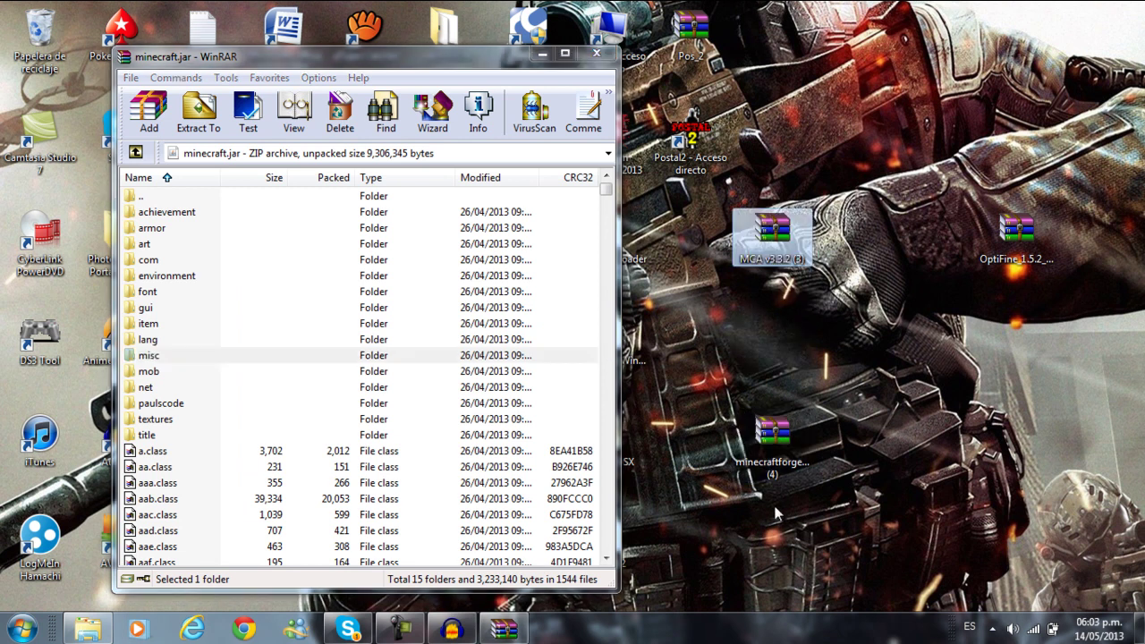
pyautogui.doubleClick(775, 471)
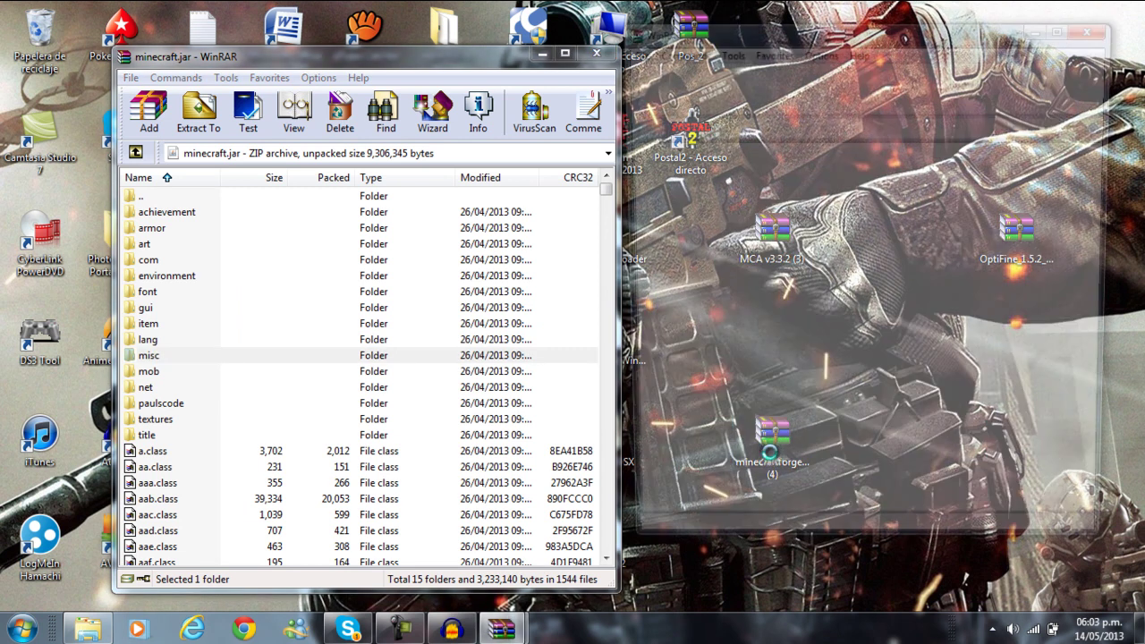
pyautogui.click(659, 218)
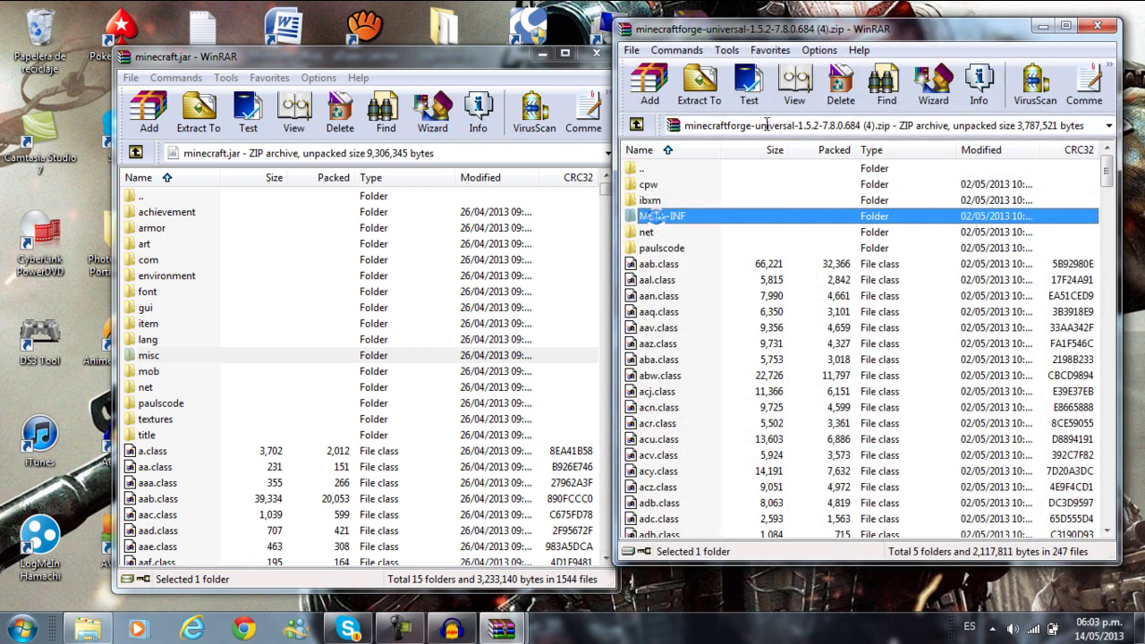
pyautogui.click(843, 86)
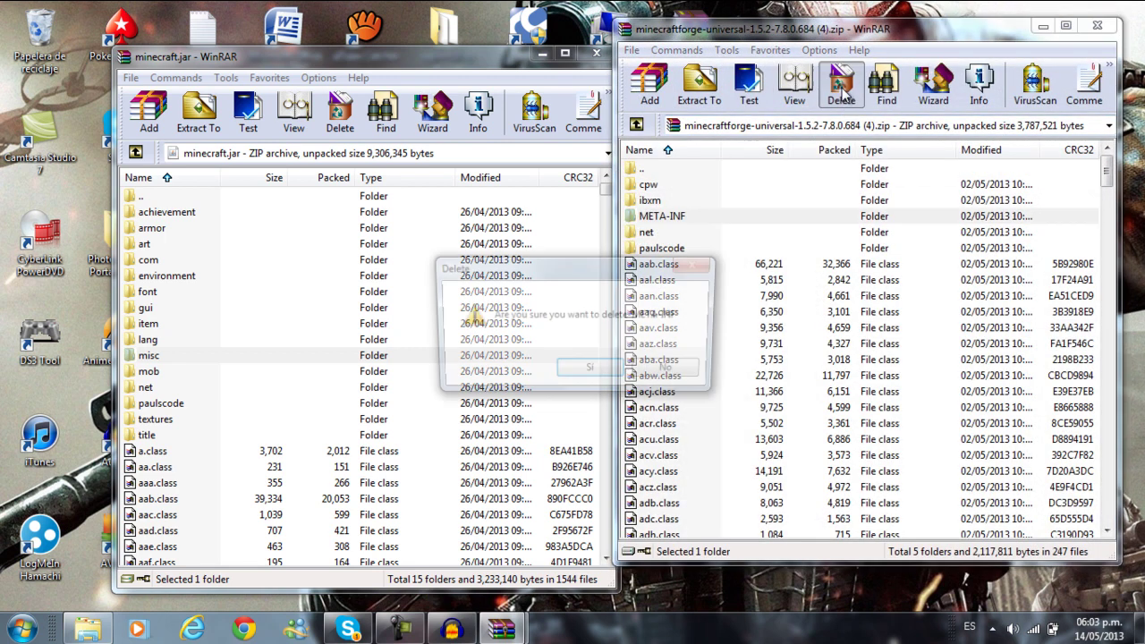
pyautogui.click(586, 379)
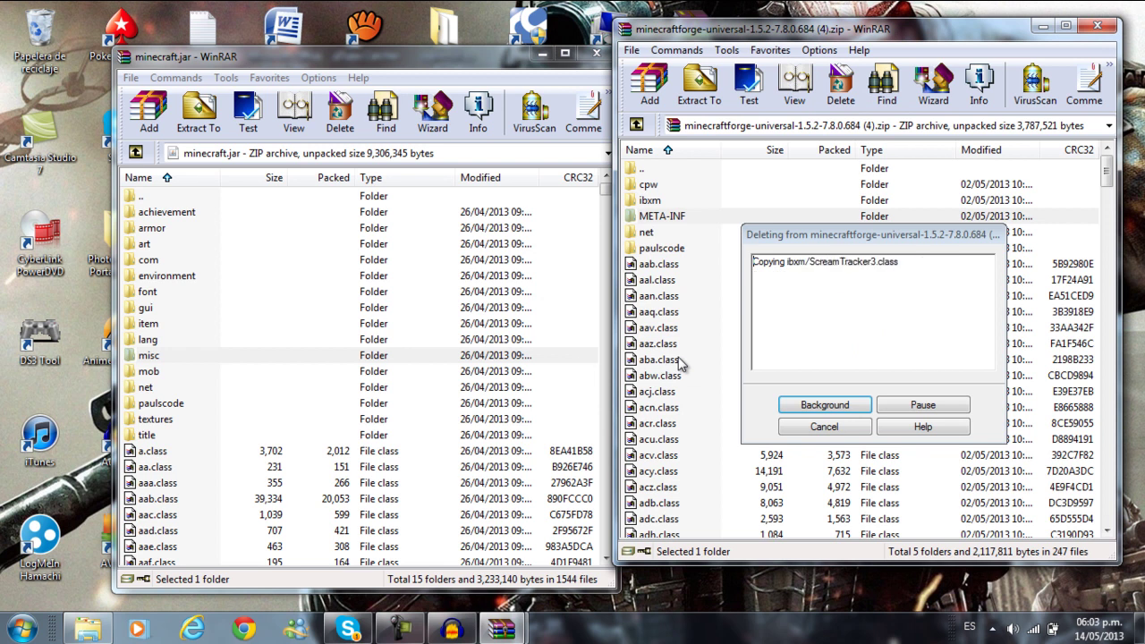
# Add all remaining Forge archive contents to minecraft.jar with the default archiving settings and close both archive windows
pyautogui.click(659, 173)
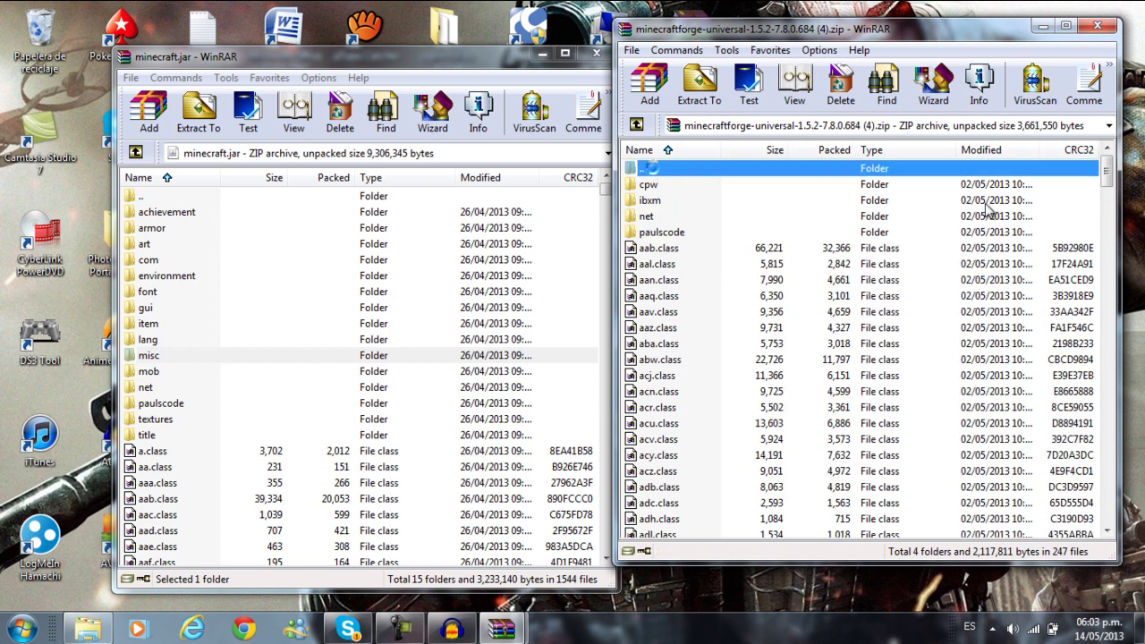
pyautogui.moveTo(1106, 170); pyautogui.dragTo(1098, 527)
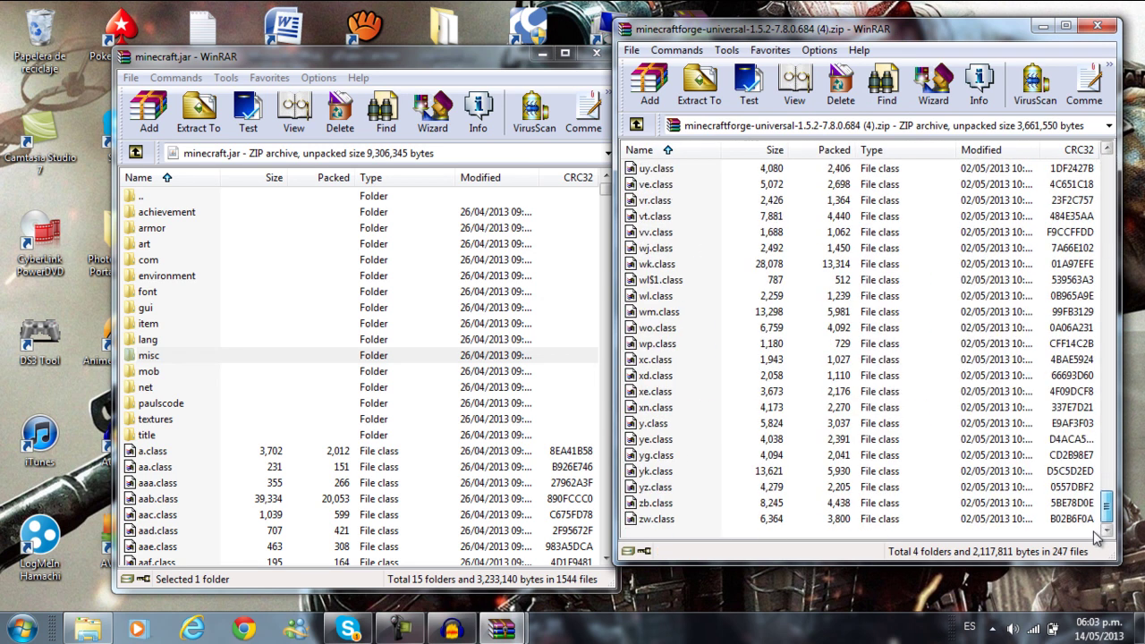
pyautogui.hotkey('ctrl', 'a')
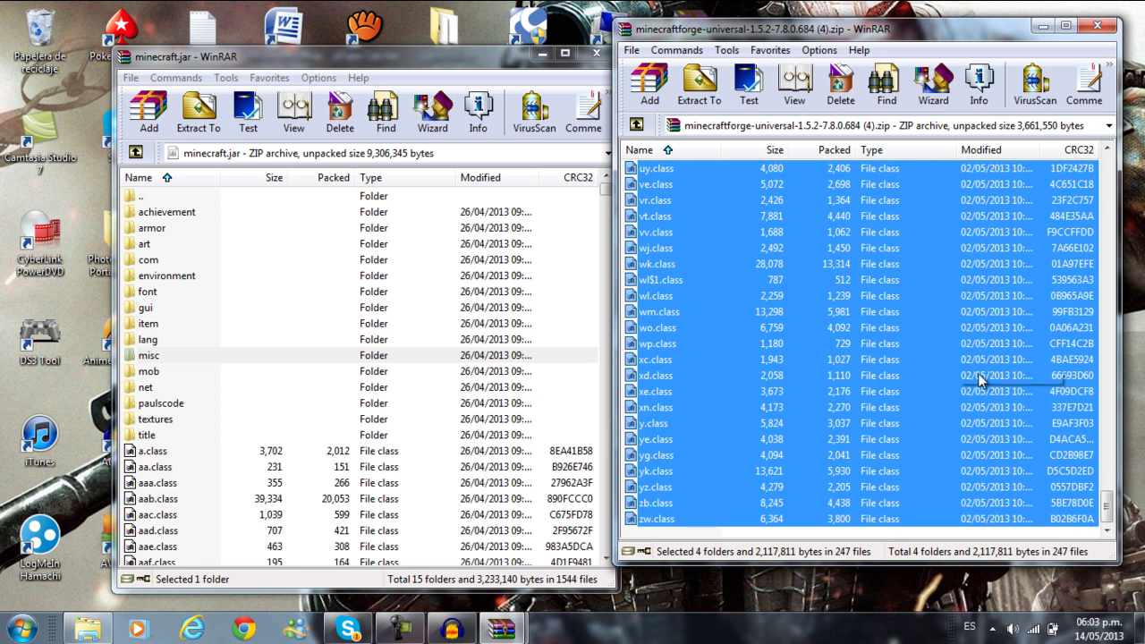
pyautogui.moveTo(1022, 411); pyautogui.dragTo(368, 526)
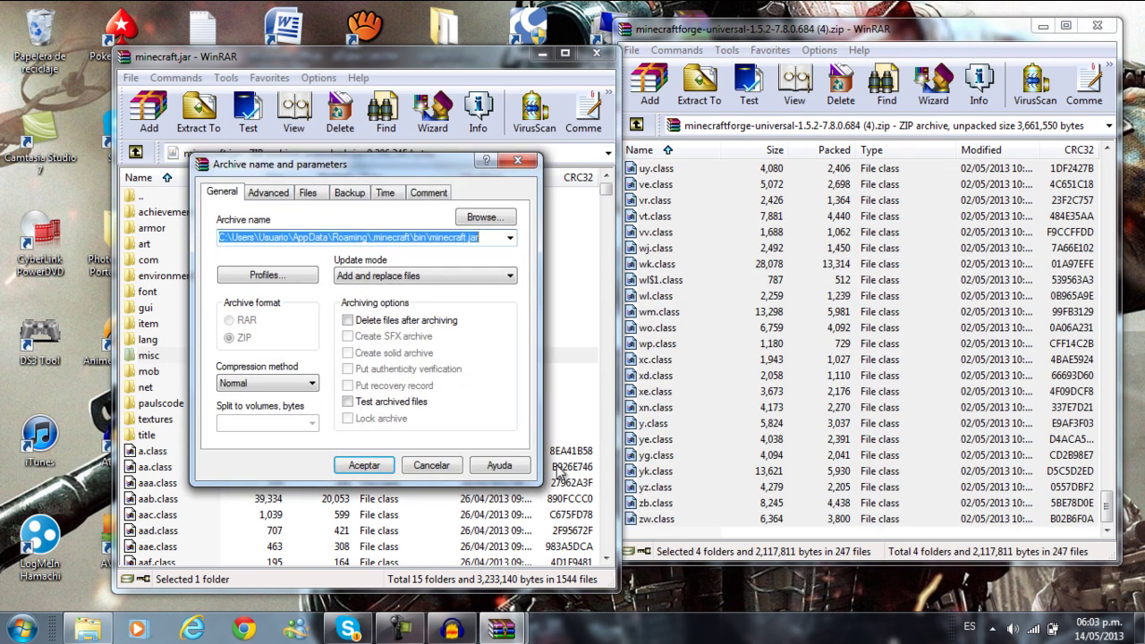
pyautogui.click(363, 465)
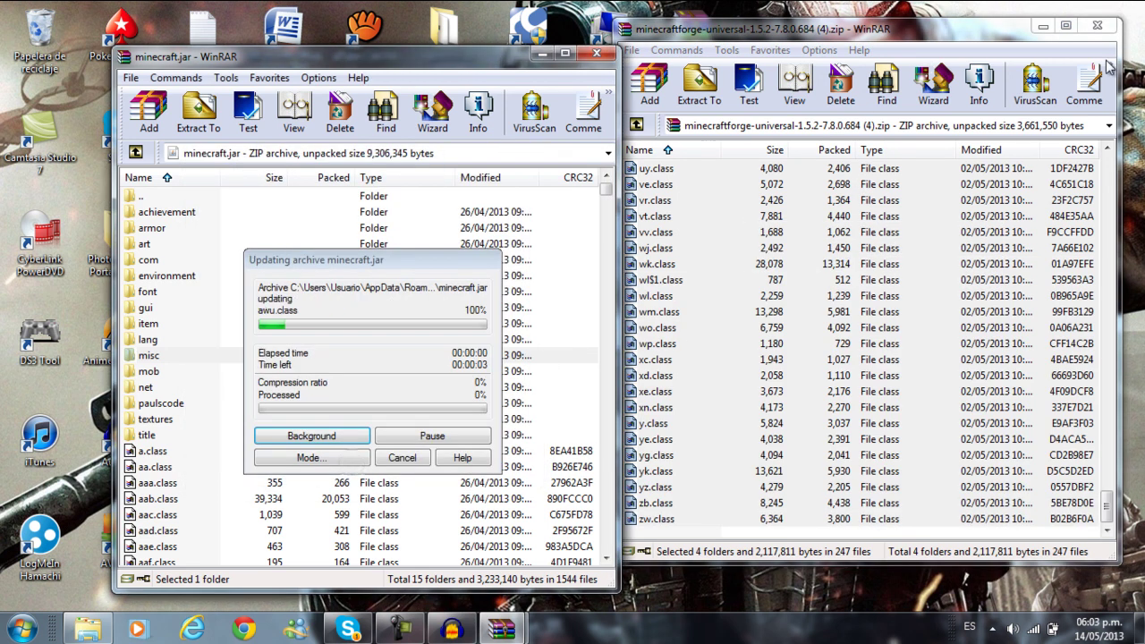
pyautogui.click(1083, 31)
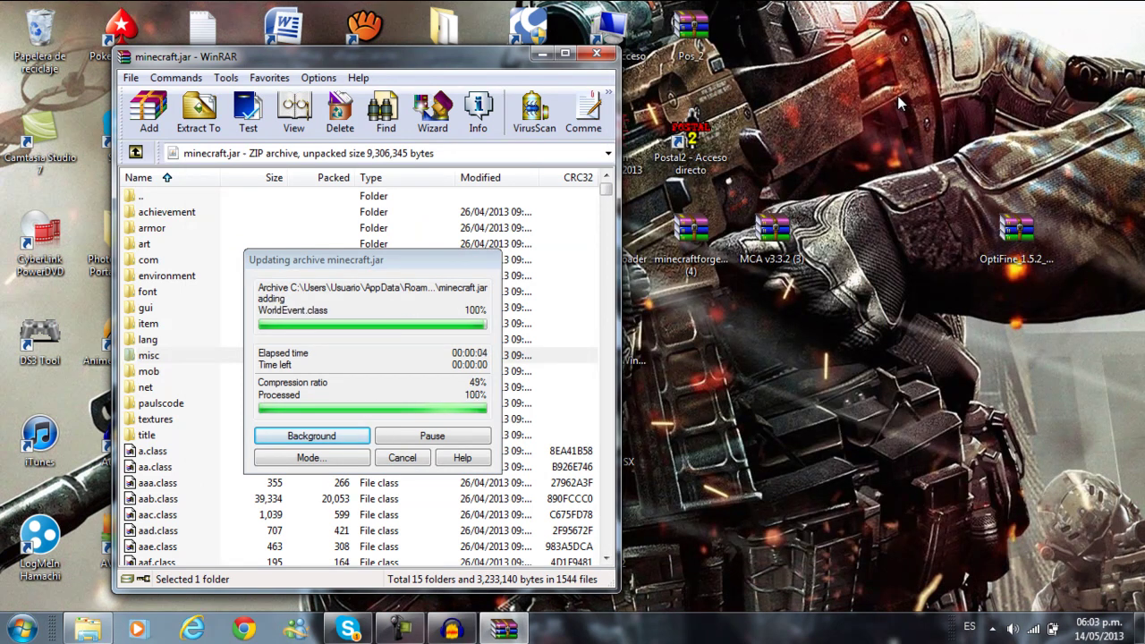
pyautogui.click(597, 53)
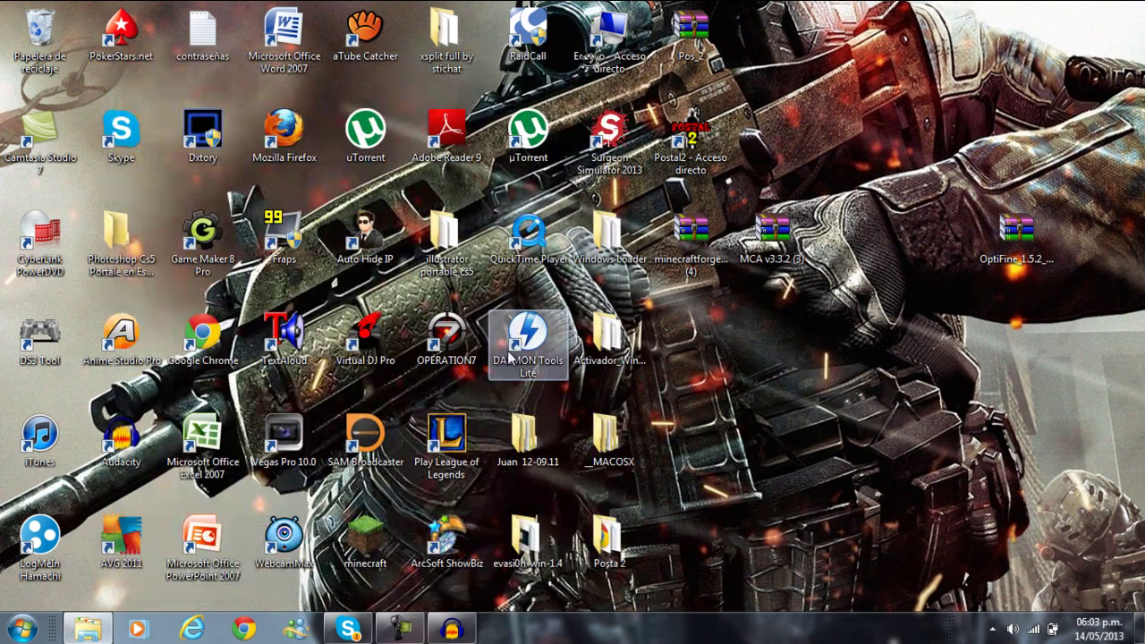
# Run the minecraft launcher from the desktop, enter the game to check that Forge loads, and close it at the main menu
pyautogui.doubleClick(370, 535)
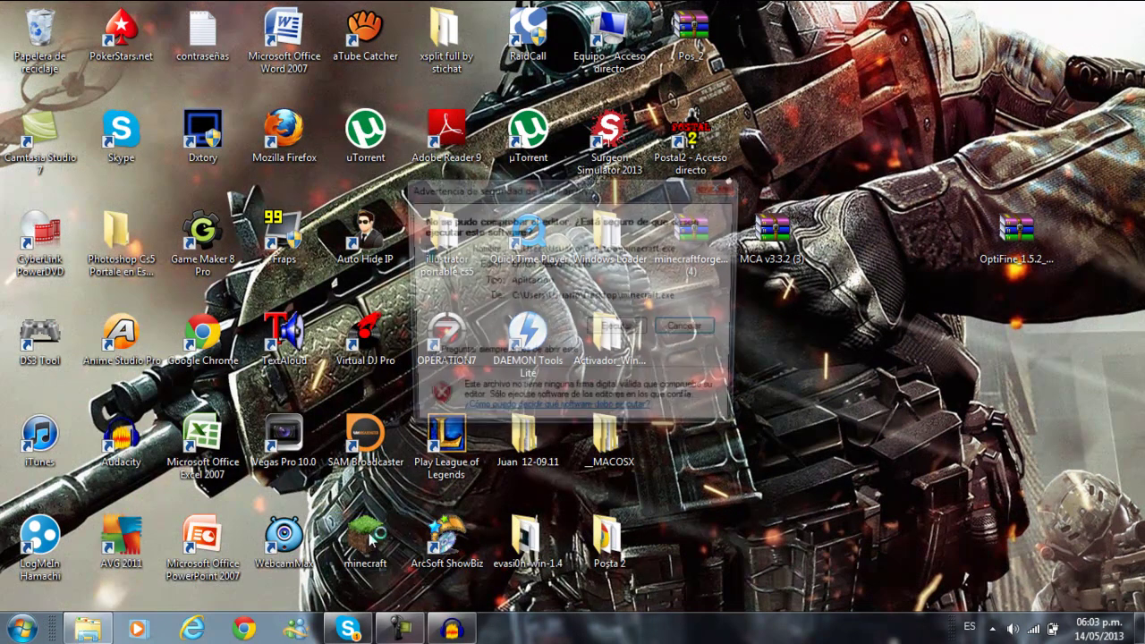
pyautogui.click(619, 330)
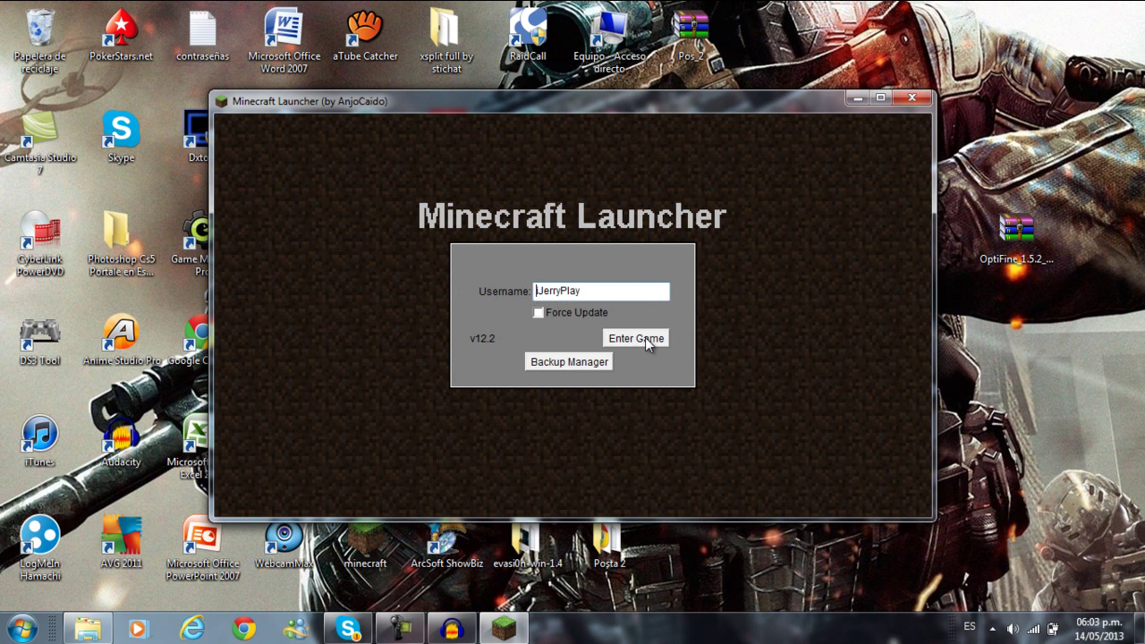
pyautogui.click(643, 339)
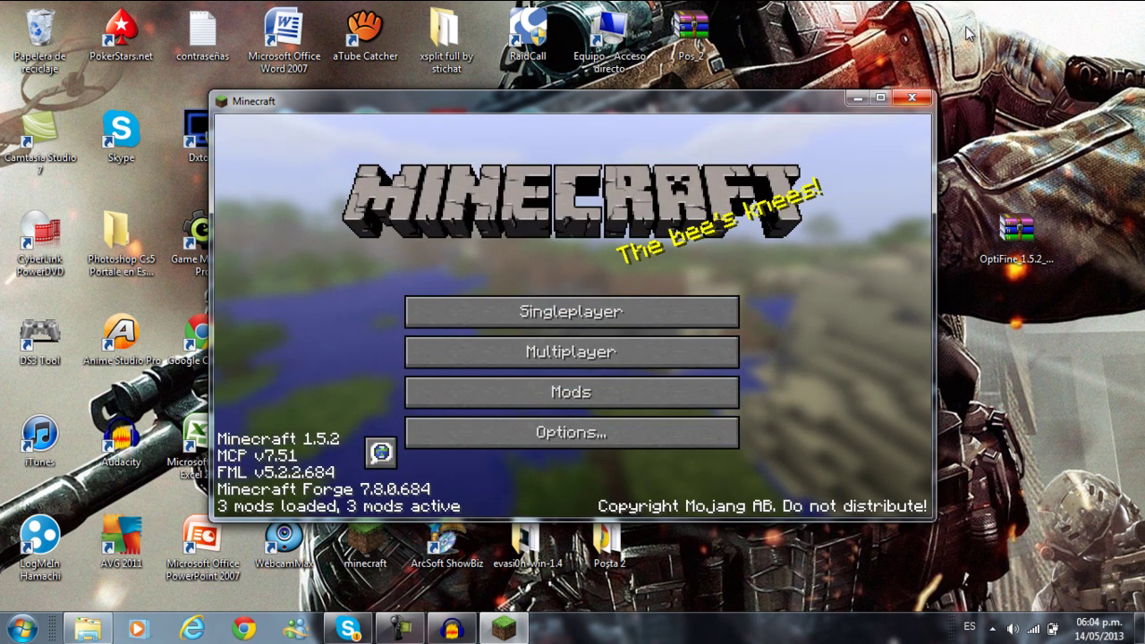
pyautogui.click(912, 100)
# Open the AppData Roaming folder again by running %appdata% from the Windows search
pyautogui.moveTo(88, 629)
pyautogui.press('super')
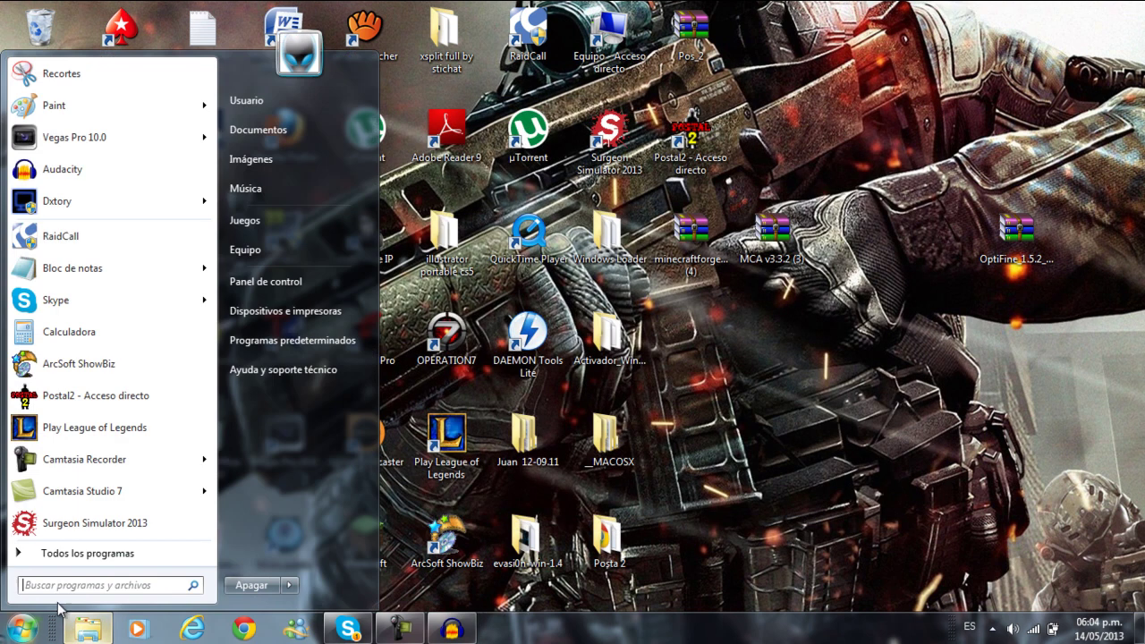
pyautogui.click(107, 632)
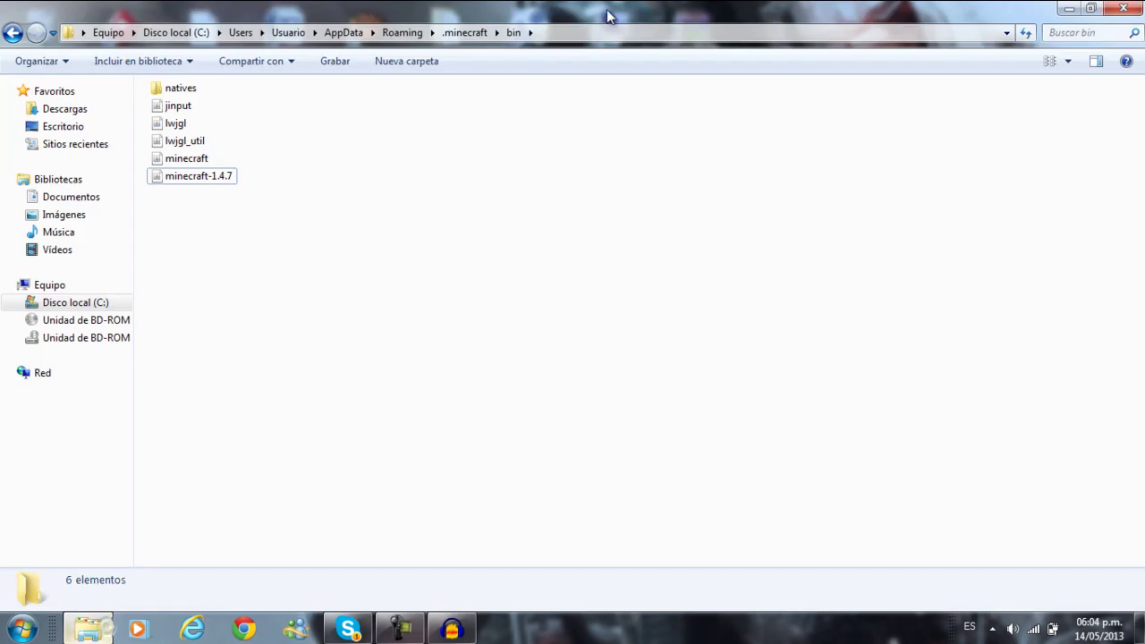
pyautogui.click(106, 629)
pyautogui.click(18, 631)
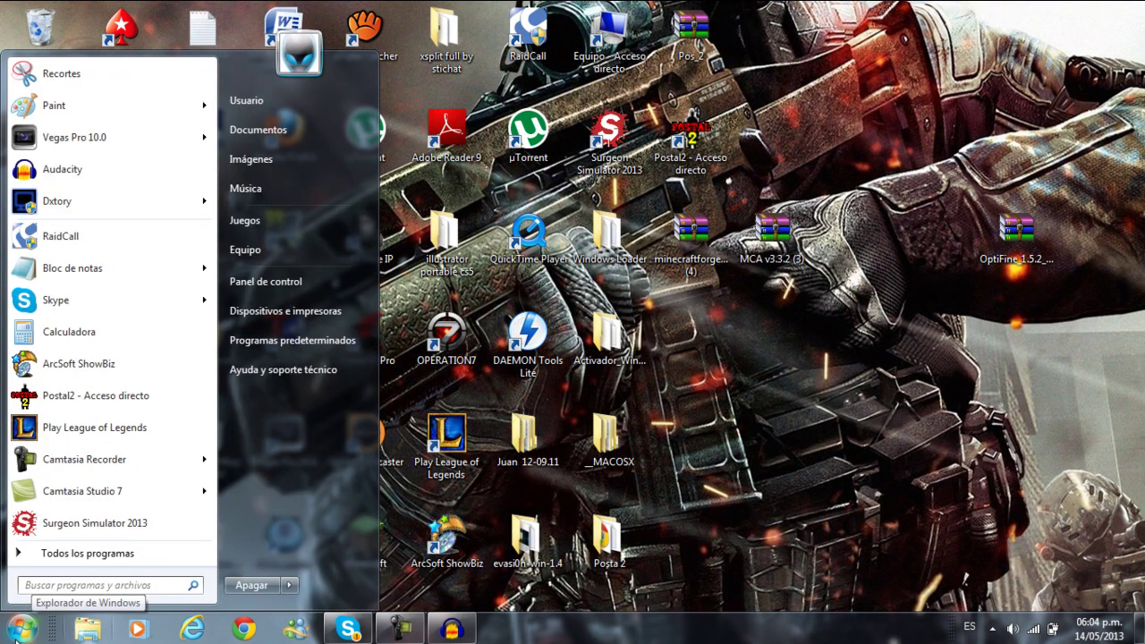
pyautogui.write('%appdata%')
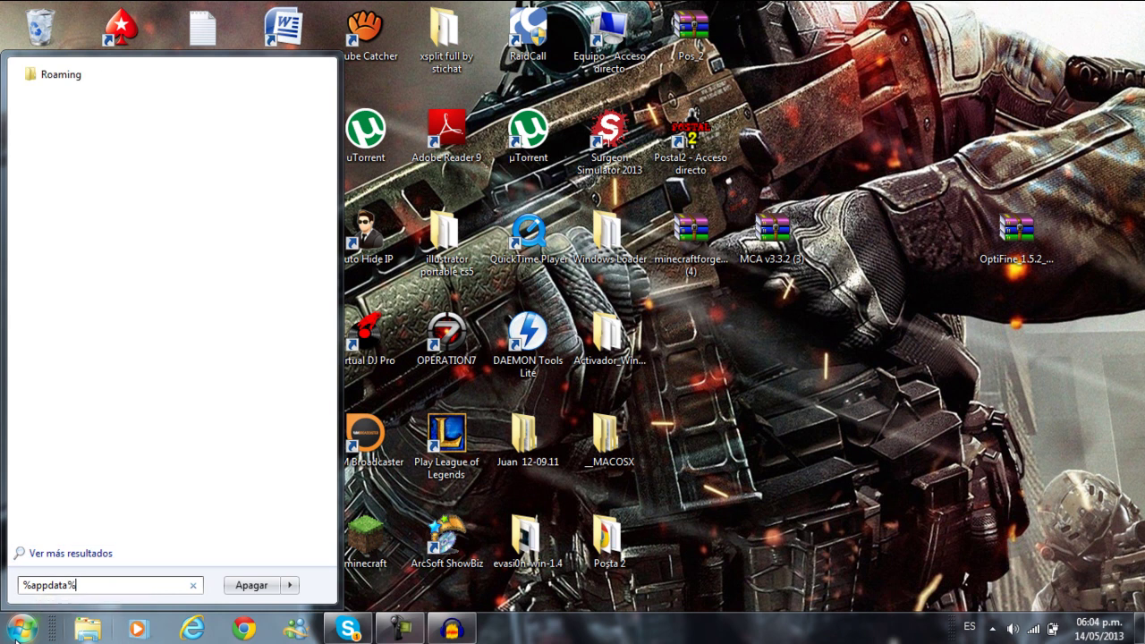
pyautogui.press('Return')
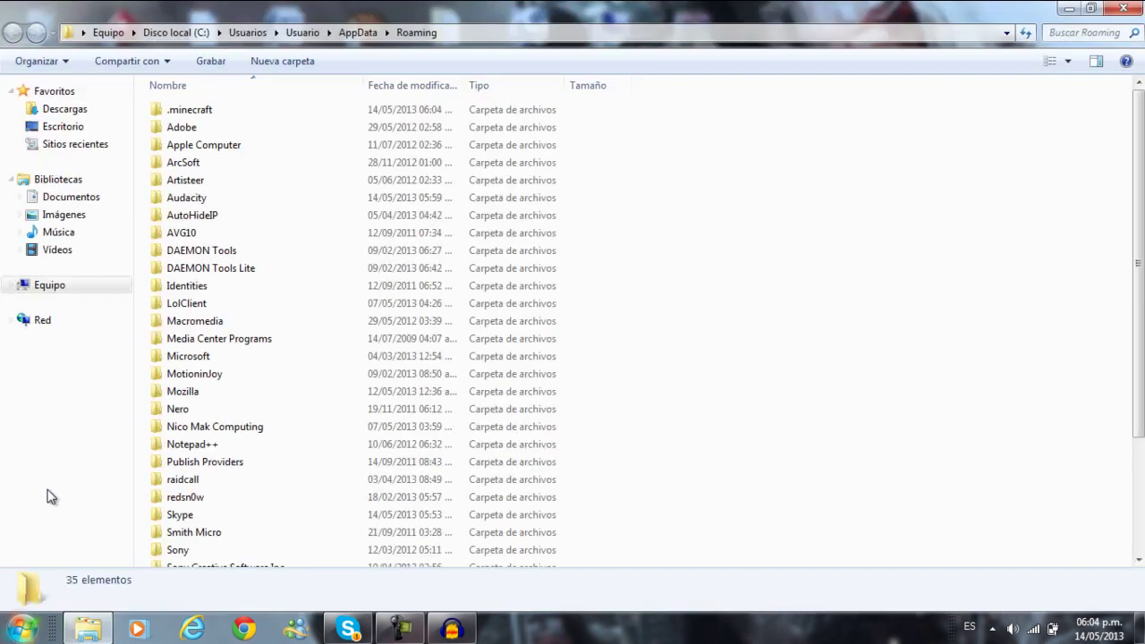
# Open the config folder inside .minecraft and restore its window to a smaller size so the desktop archives are accessible
pyautogui.doubleClick(171, 109)
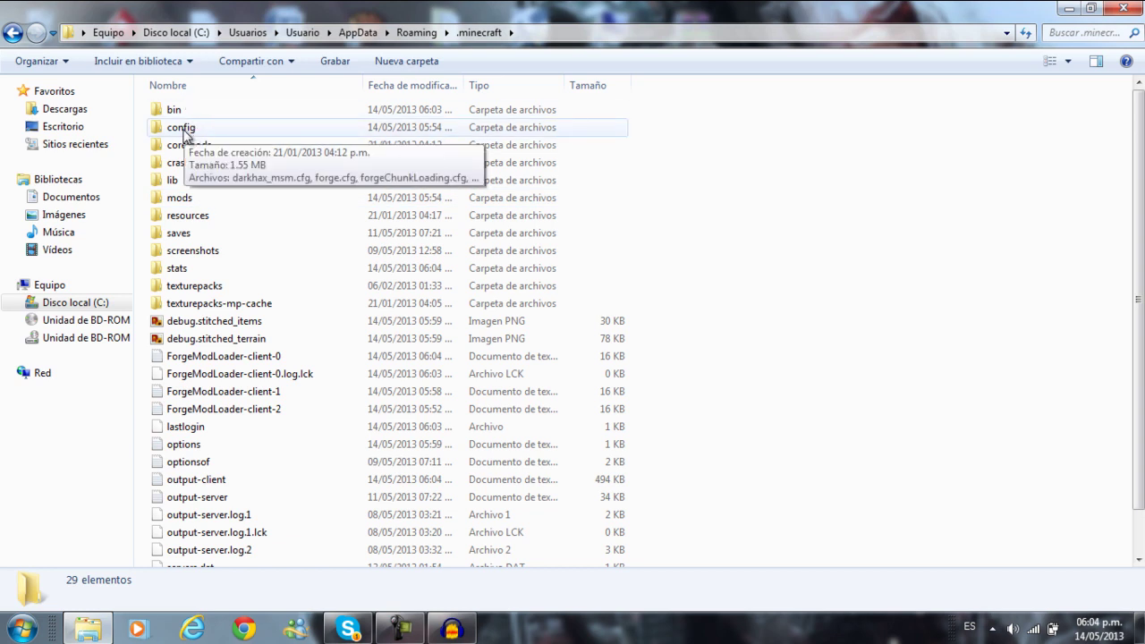
pyautogui.doubleClick(182, 128)
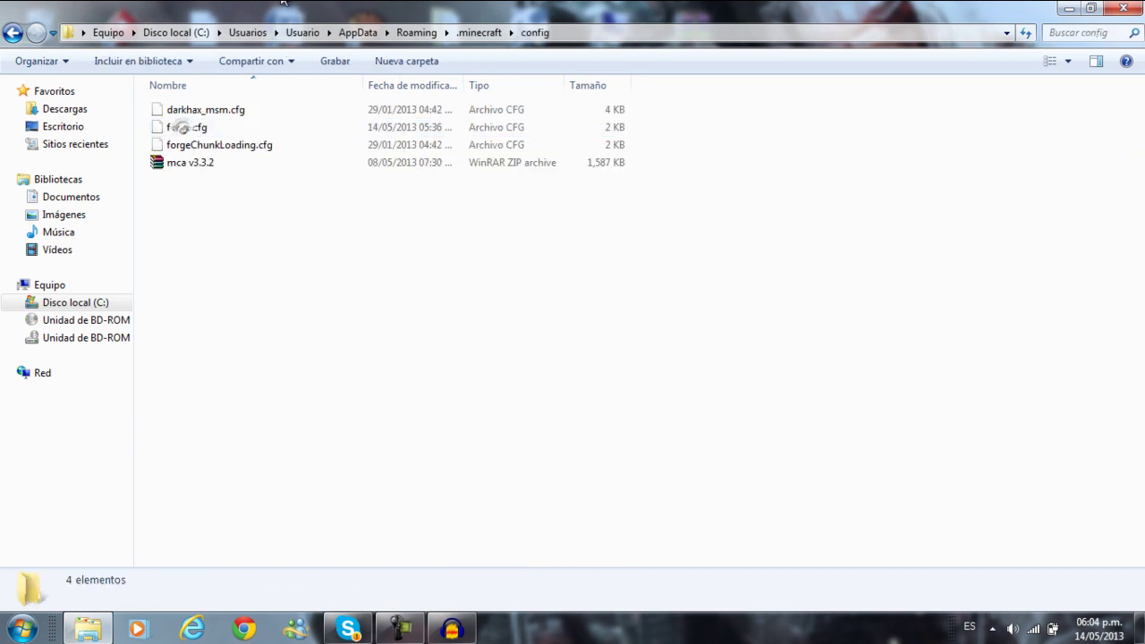
pyautogui.doubleClick(320, 16)
pyautogui.moveTo(321, 17); pyautogui.dragTo(307, 37)
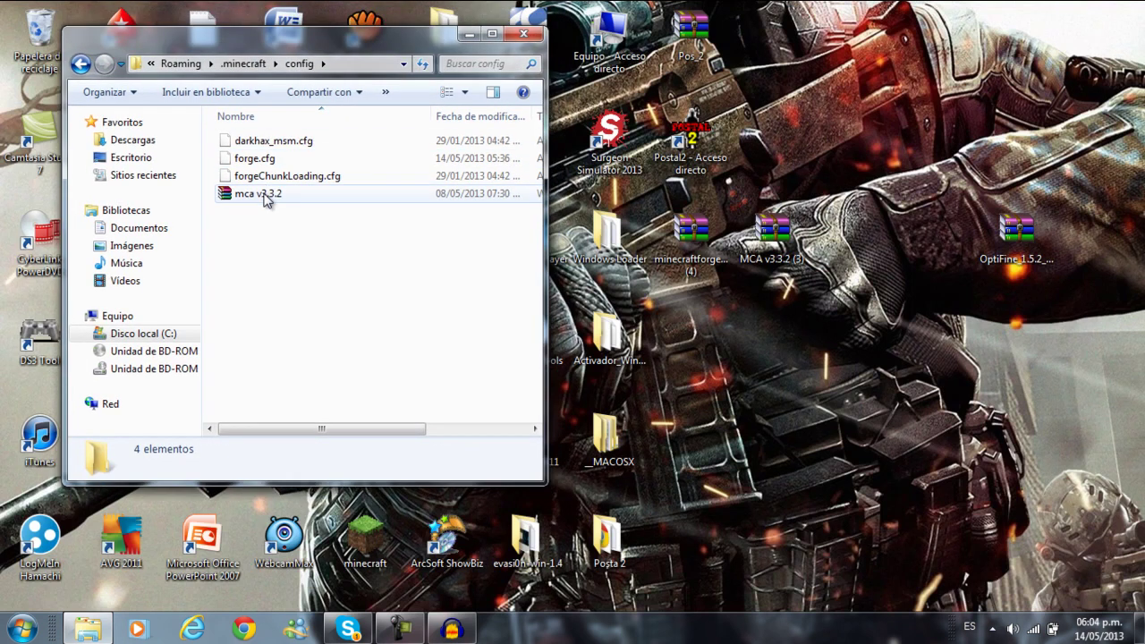
# Delete the old mca v3.3.2 archive from the config folder
pyautogui.rightClick(263, 193)
pyautogui.click(309, 460)
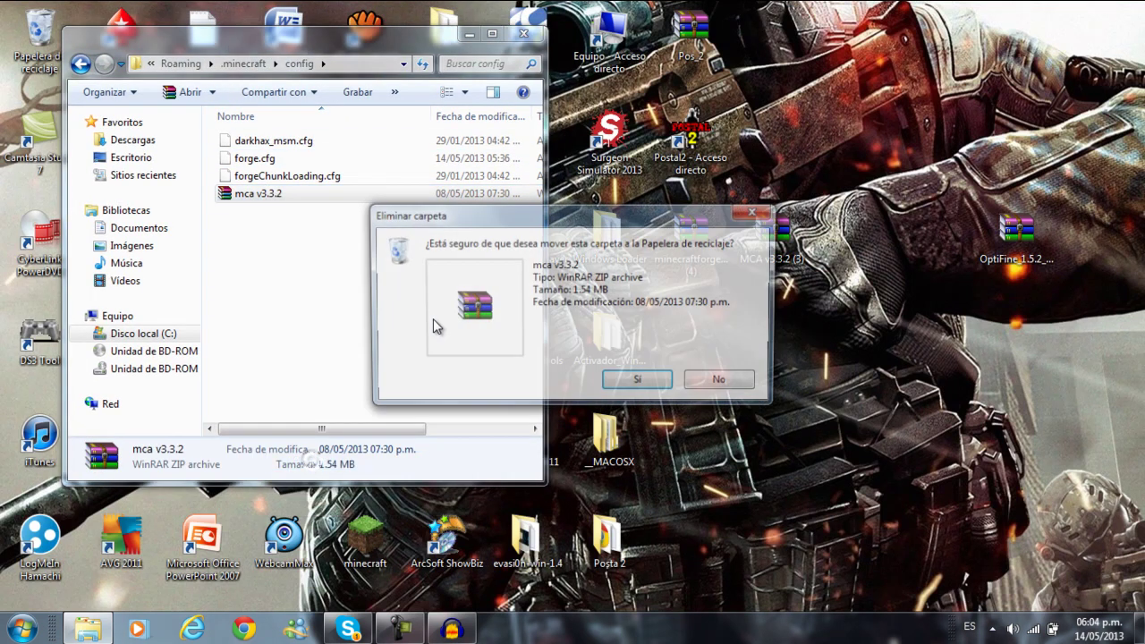
pyautogui.click(658, 385)
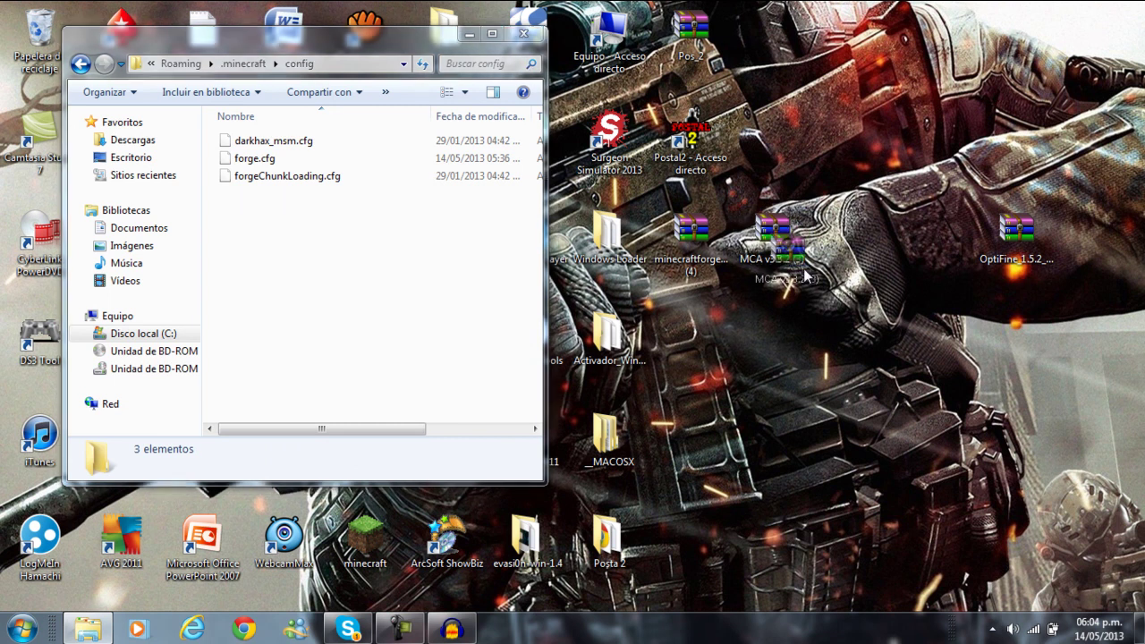
# Move the MCA v3.3.2 (3) archive lower on the desktop, open it, and place its window beside the config folder
pyautogui.click(791, 254)
pyautogui.moveTo(777, 254); pyautogui.dragTo(746, 344)
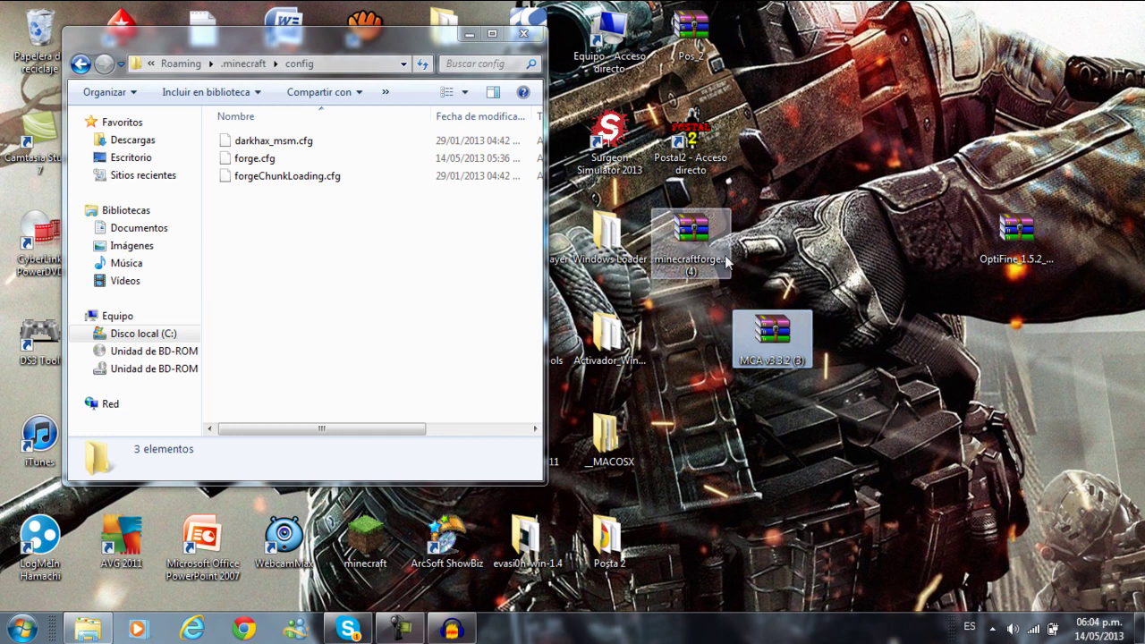
pyautogui.doubleClick(779, 341)
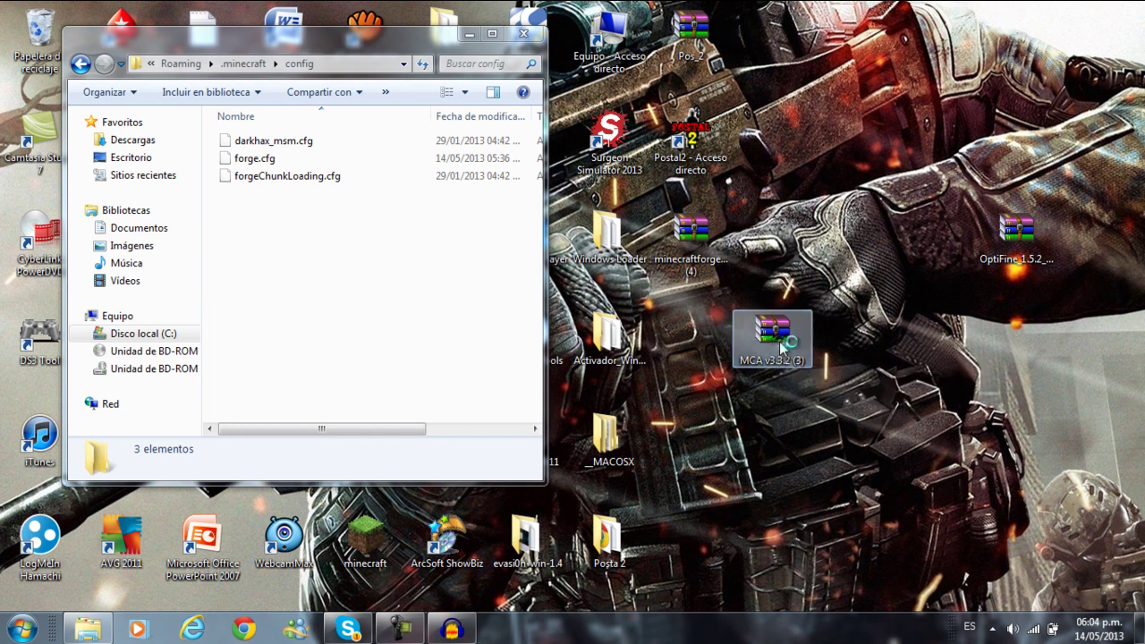
pyautogui.moveTo(359, 82); pyautogui.dragTo(766, 64)
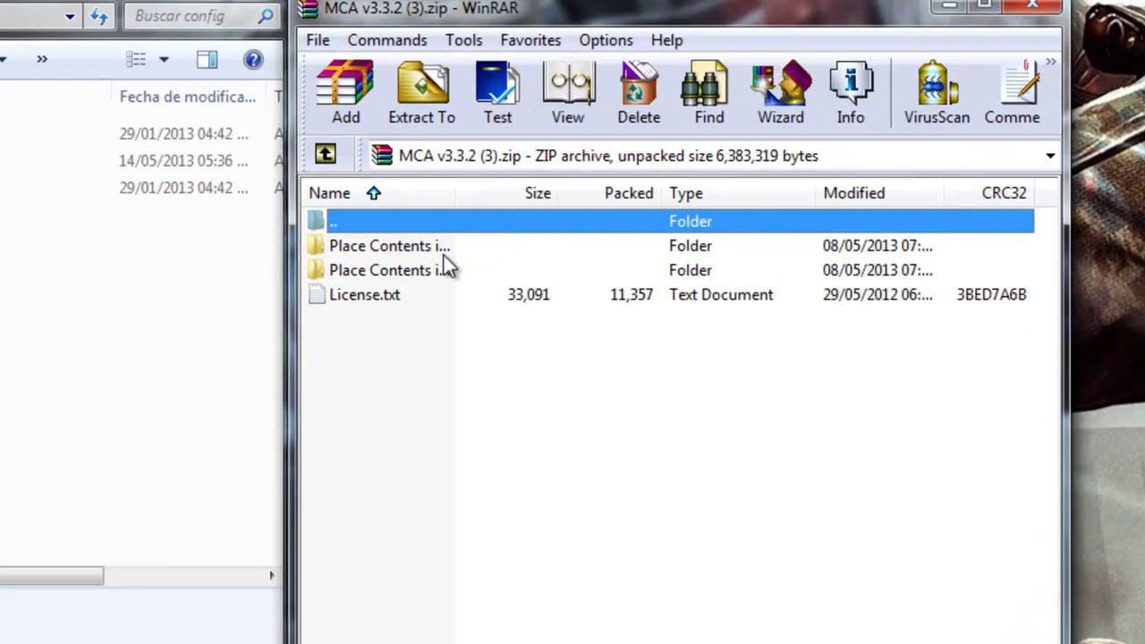
# Check the full name of the "Place Contents in config Folder" directory in the MCA archive and look inside it
pyautogui.click(427, 245)
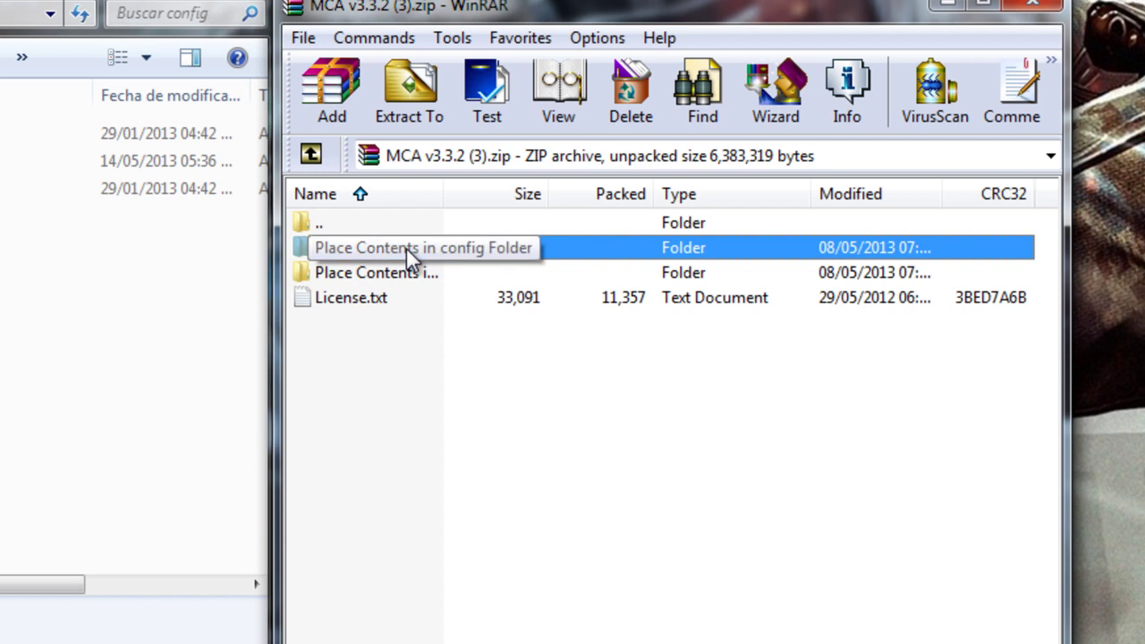
pyautogui.click(422, 404)
pyautogui.click(385, 242)
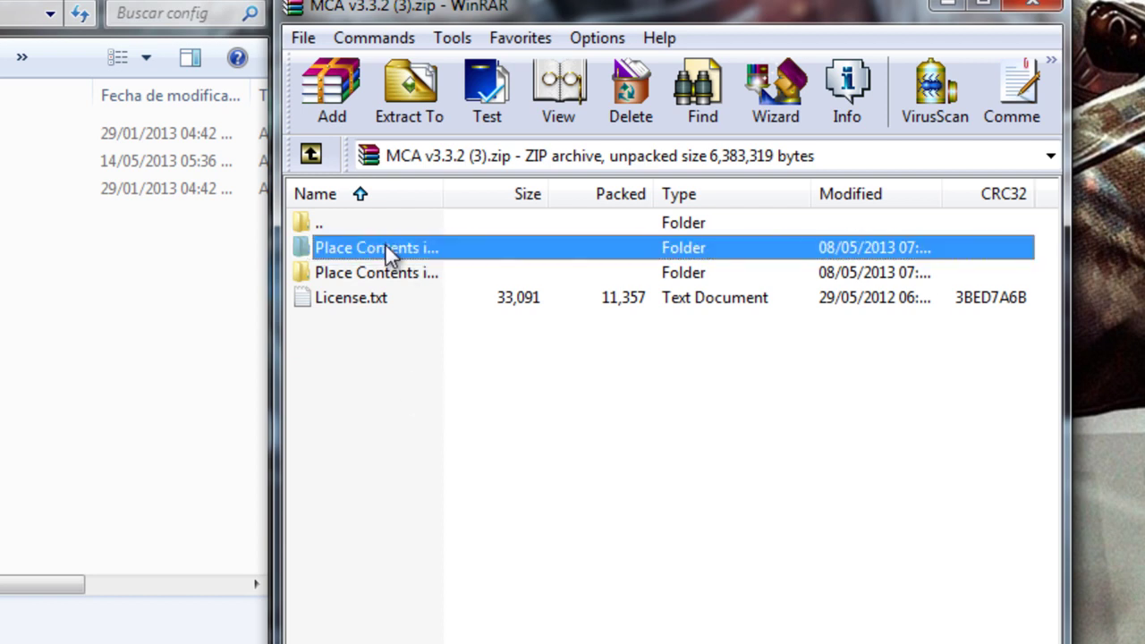
pyautogui.click(385, 245)
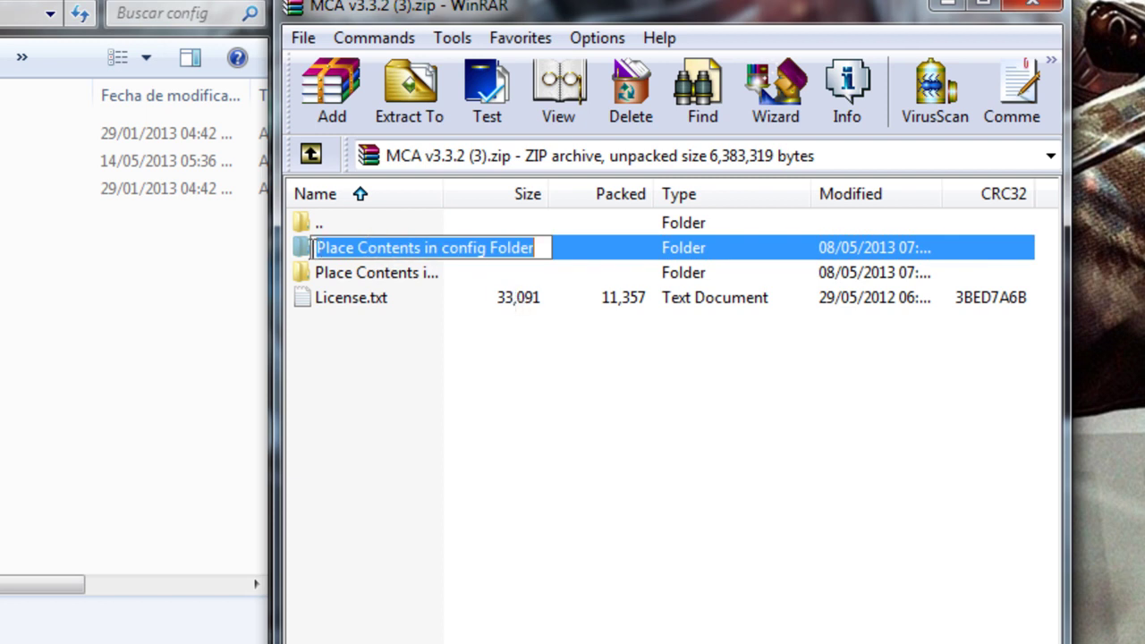
pyautogui.moveTo(313, 248); pyautogui.dragTo(536, 248)
pyautogui.click(587, 259)
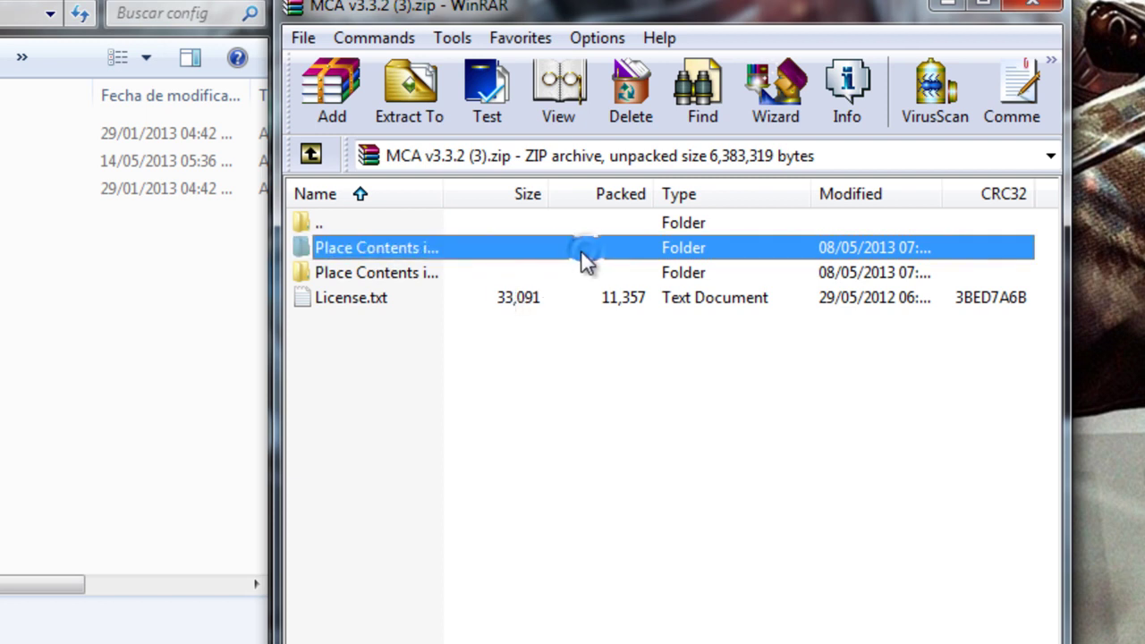
pyautogui.doubleClick(564, 246)
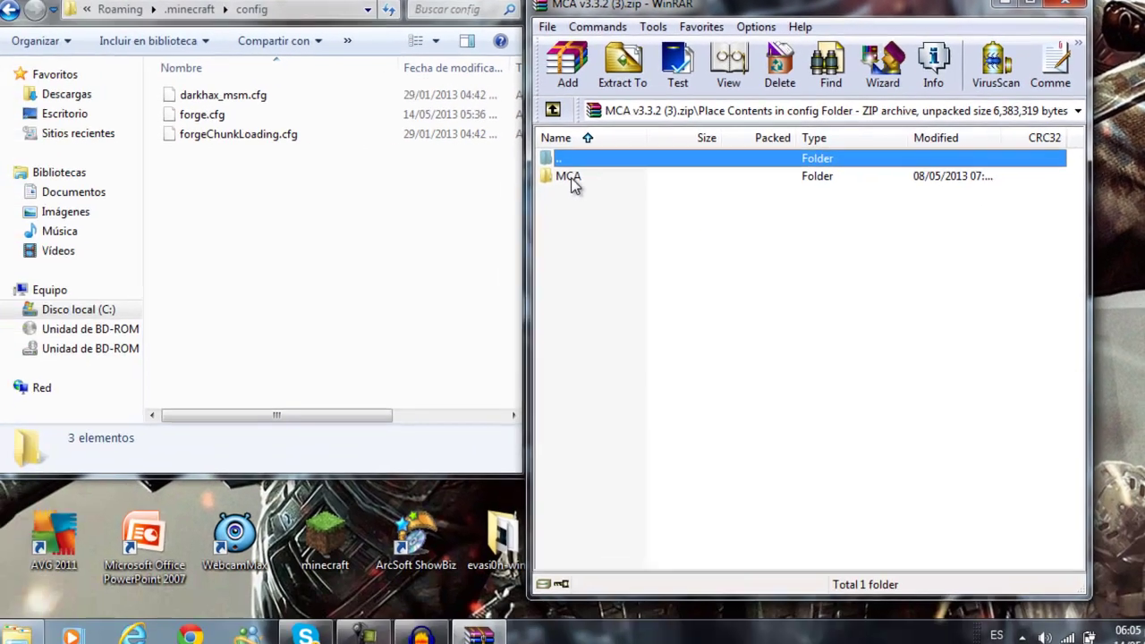
pyautogui.click(336, 252)
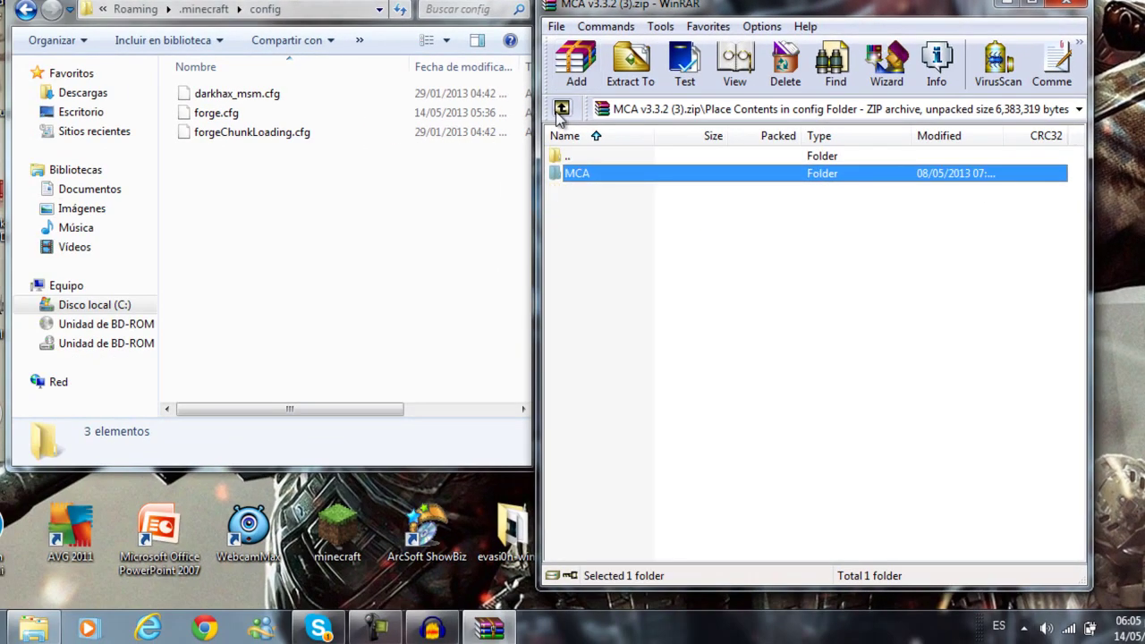
# Inspect the archive's "Place Contents in mods Folder" directory, checking its full name and contents, and return to the archive root
pyautogui.click(561, 109)
pyautogui.click(597, 191)
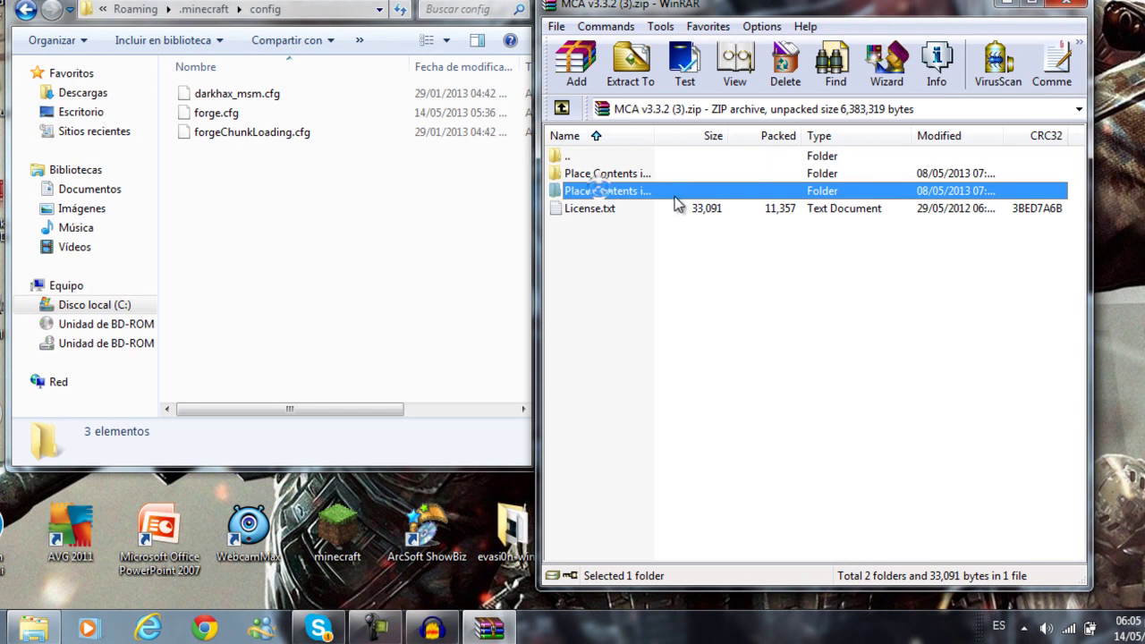
pyautogui.click(659, 191)
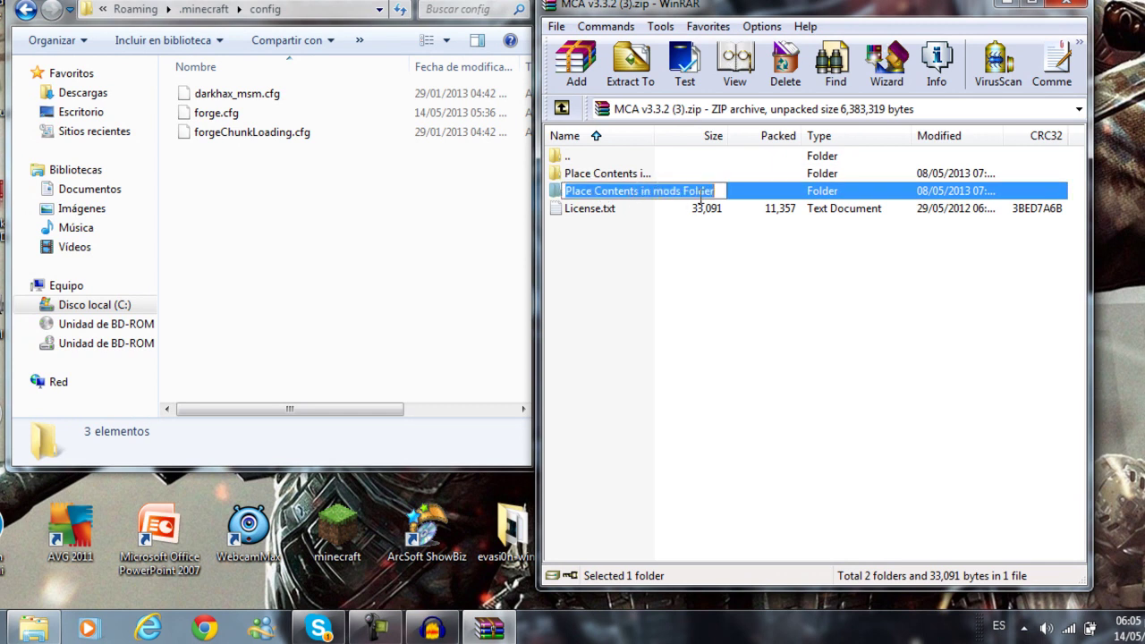
pyautogui.click(710, 272)
pyautogui.doubleClick(660, 191)
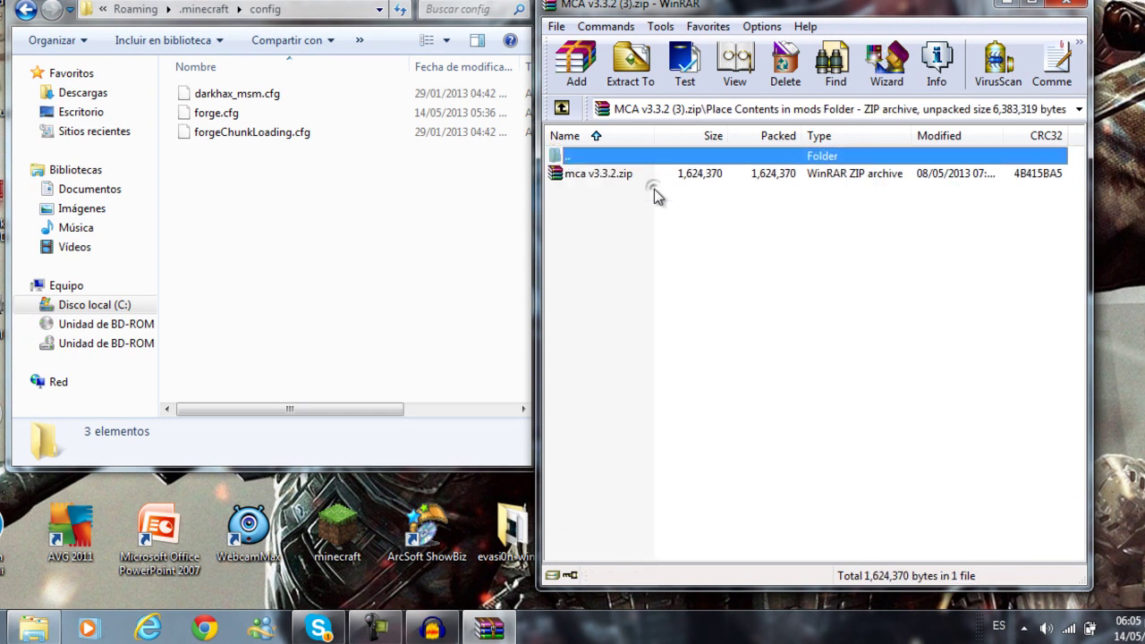
pyautogui.click(563, 107)
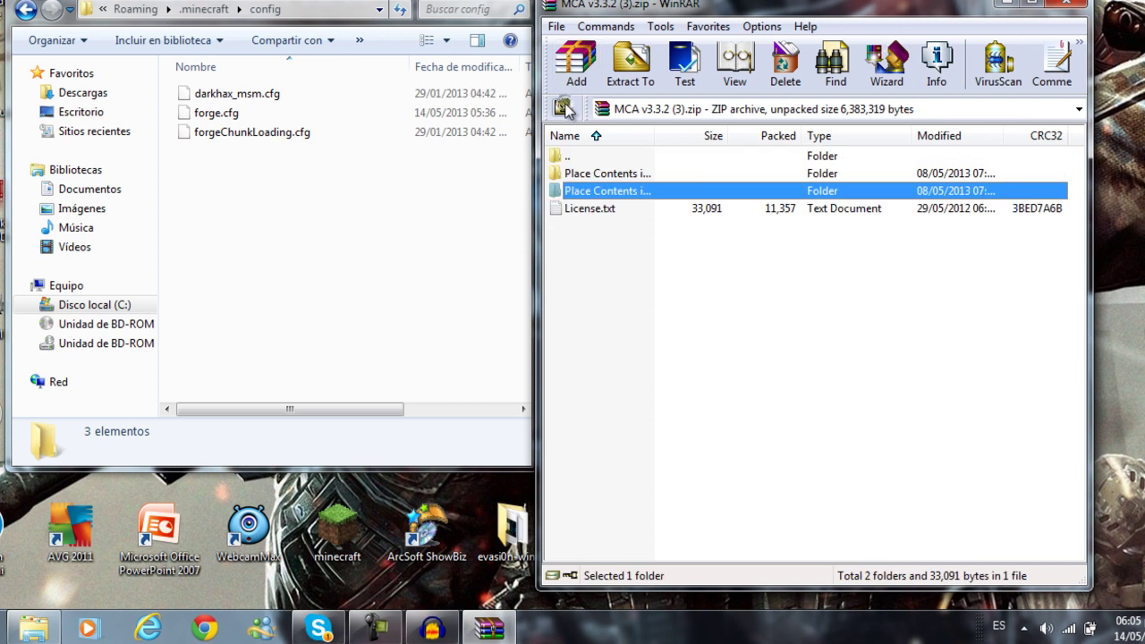
# Copy the MCA folder from the archive's "Place Contents in config Folder" directory into the .minecraft config folder
pyautogui.click(593, 175)
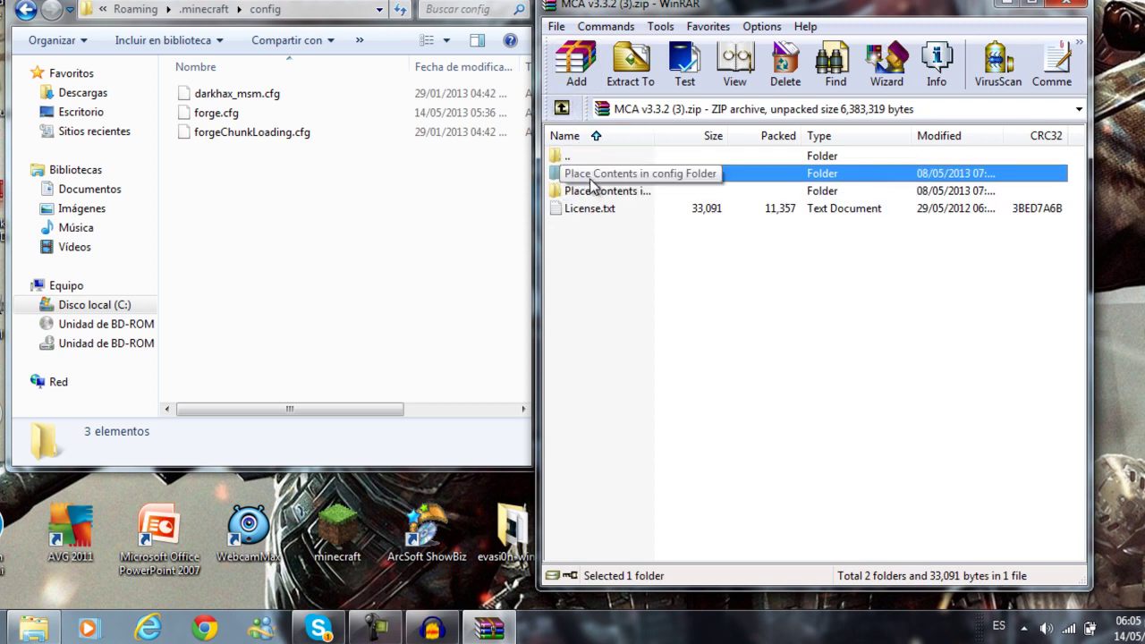
pyautogui.click(630, 174)
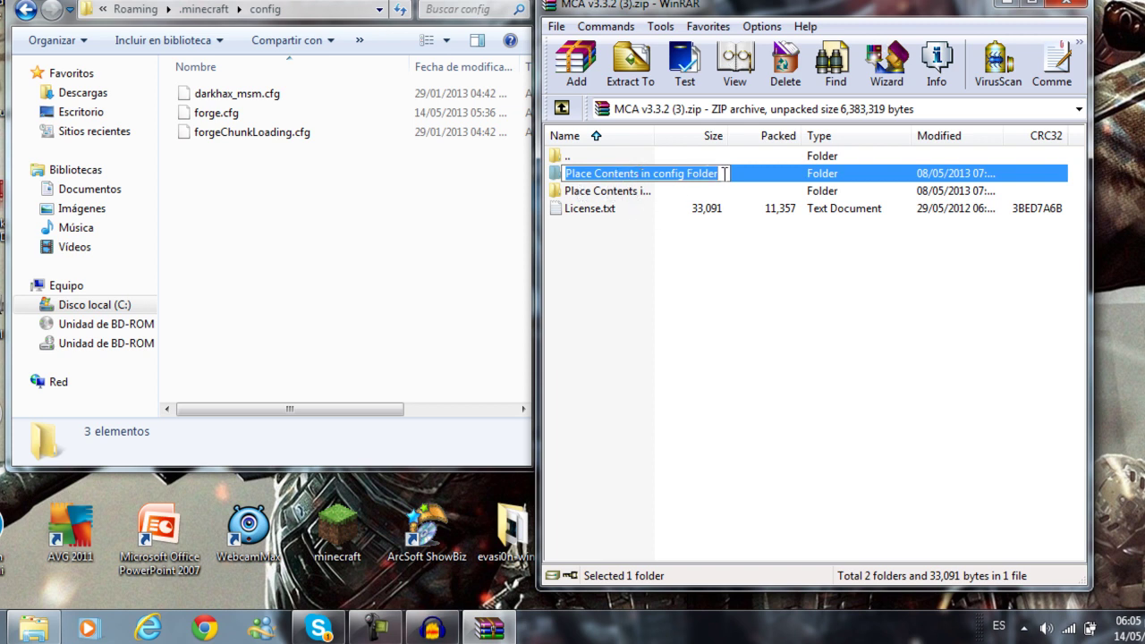
pyautogui.doubleClick(741, 178)
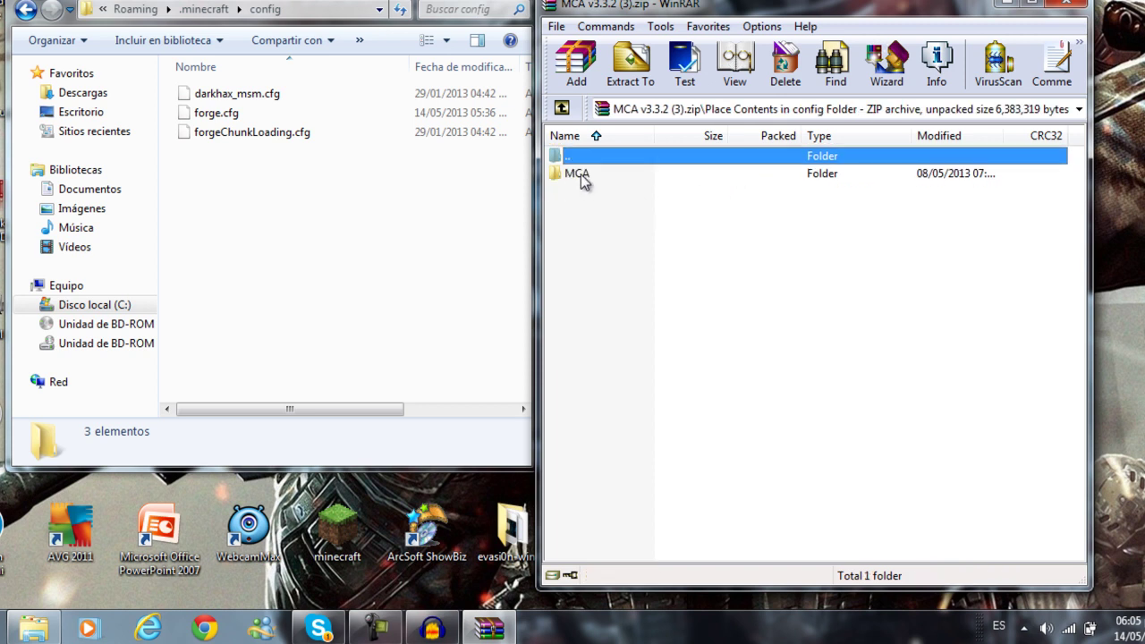
pyautogui.click(580, 175)
pyautogui.moveTo(580, 178); pyautogui.dragTo(325, 266)
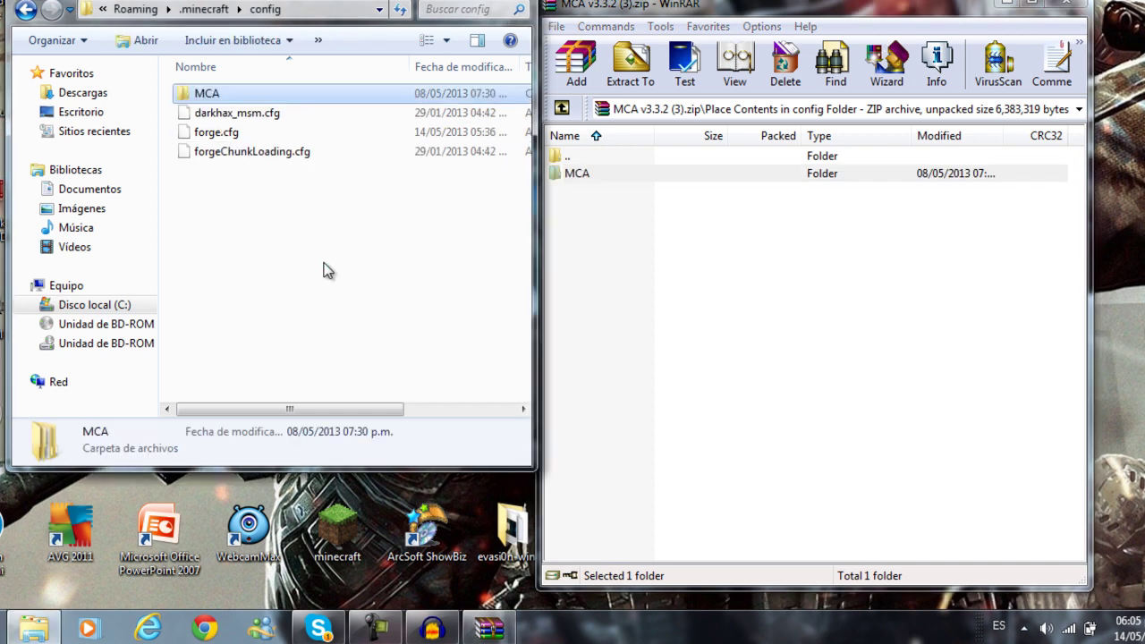
# Go back to .minecraft, open the mods folder, and delete the old MCA folder inside it
pyautogui.click(27, 12)
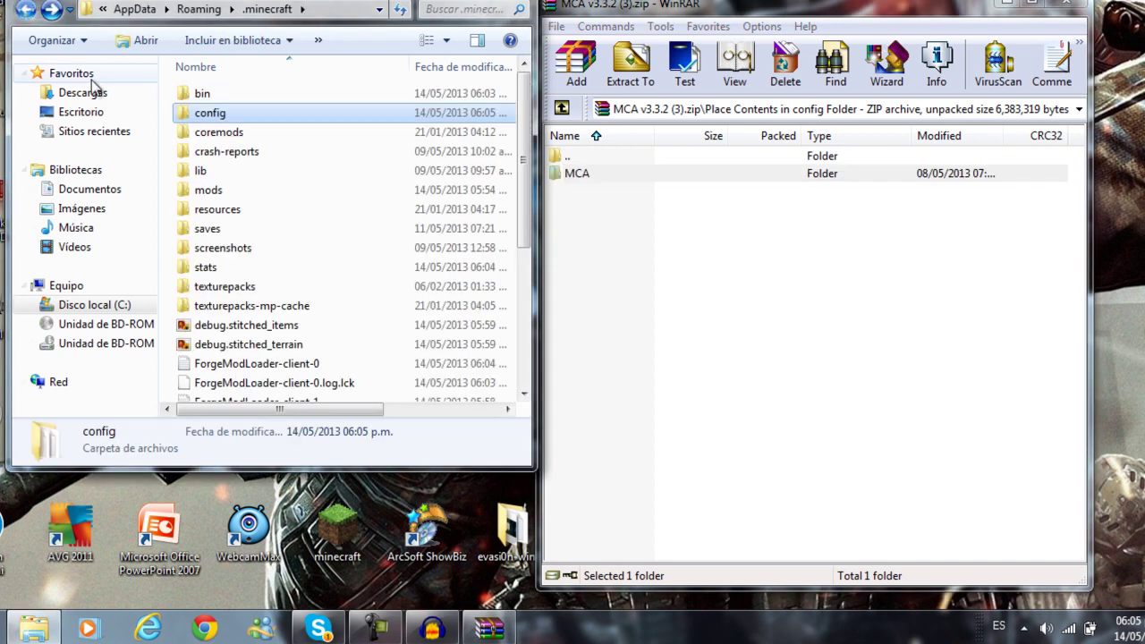
pyautogui.doubleClick(212, 191)
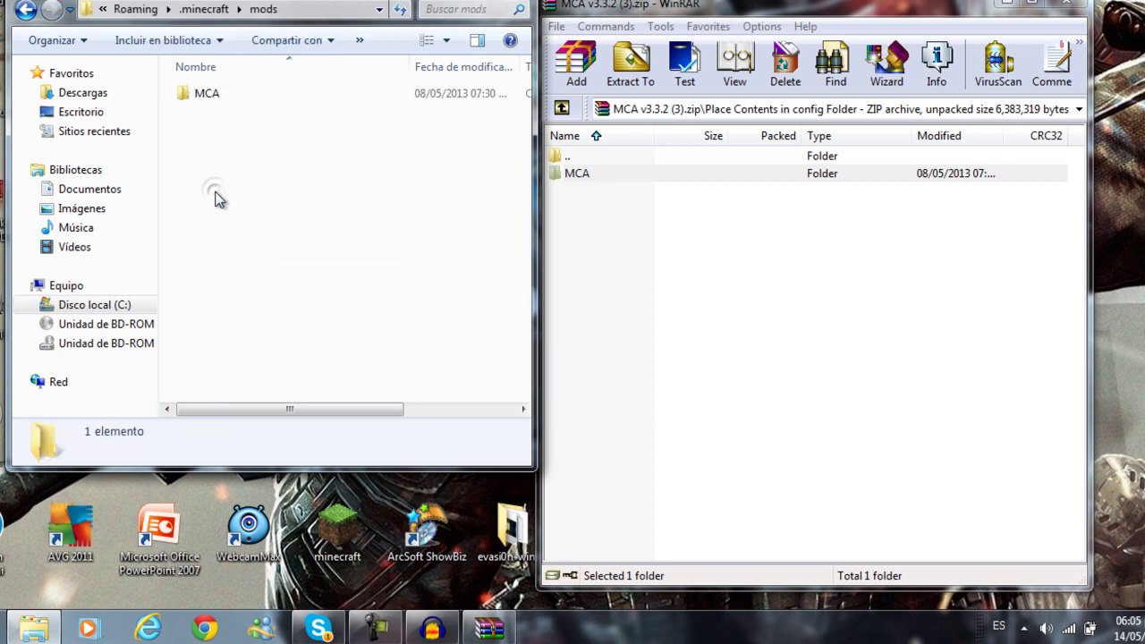
pyautogui.click(221, 95)
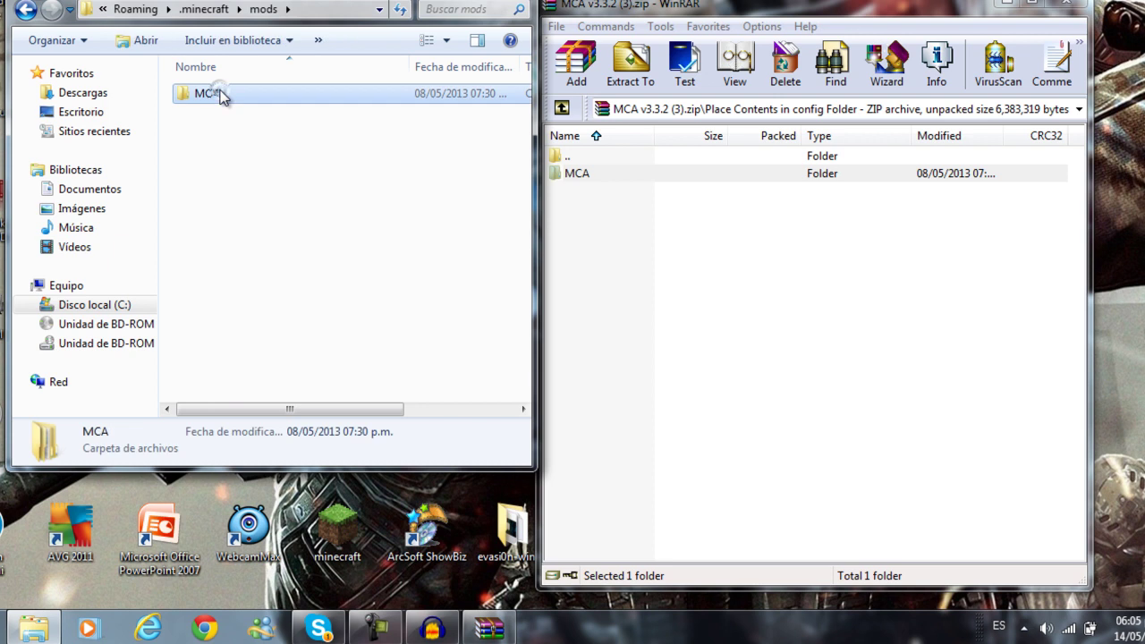
pyautogui.rightClick(221, 94)
pyautogui.click(268, 440)
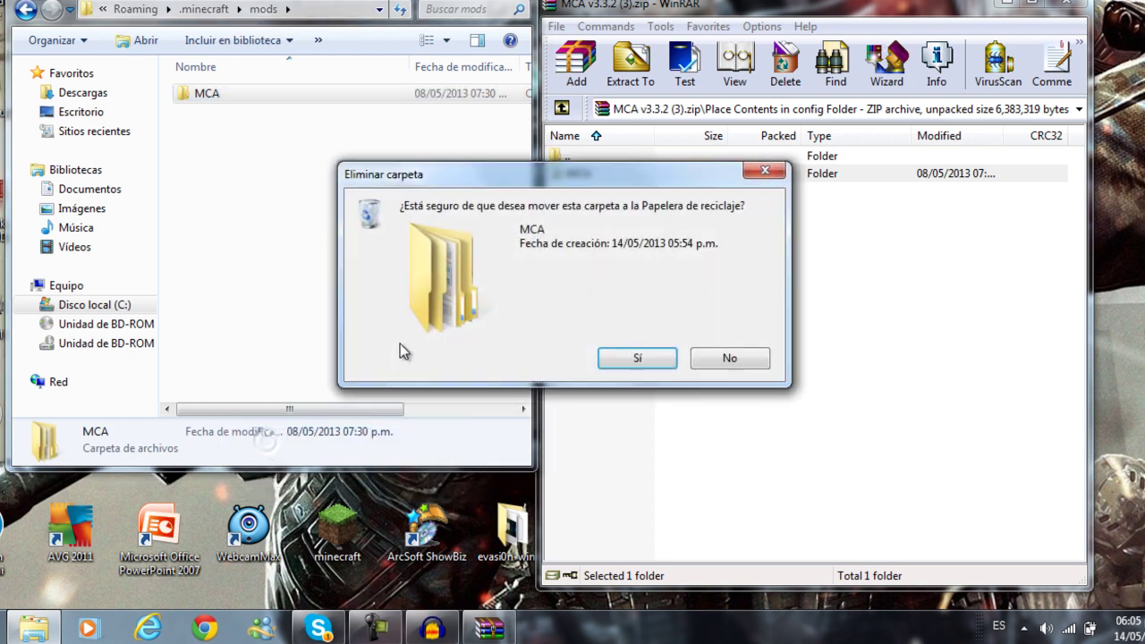
pyautogui.click(629, 358)
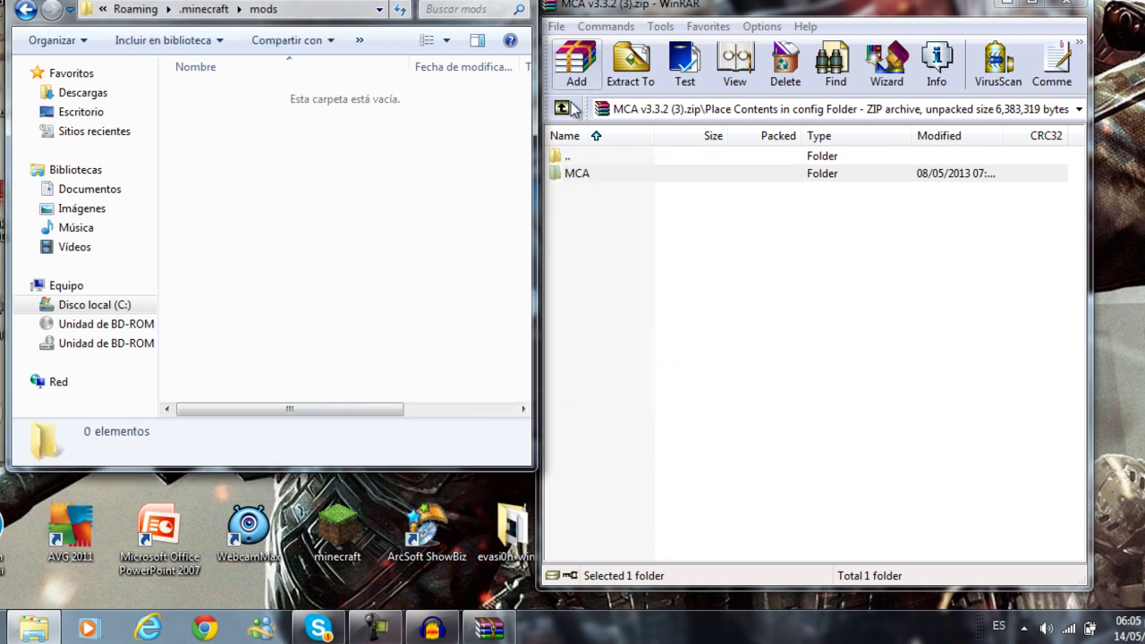
# Copy mca v3.3.2.zip from the archive's "Place Contents in mods Folder" directory into the .minecraft mods folder
pyautogui.click(562, 108)
pyautogui.click(597, 195)
pyautogui.rightClick(628, 191)
pyautogui.click(599, 192)
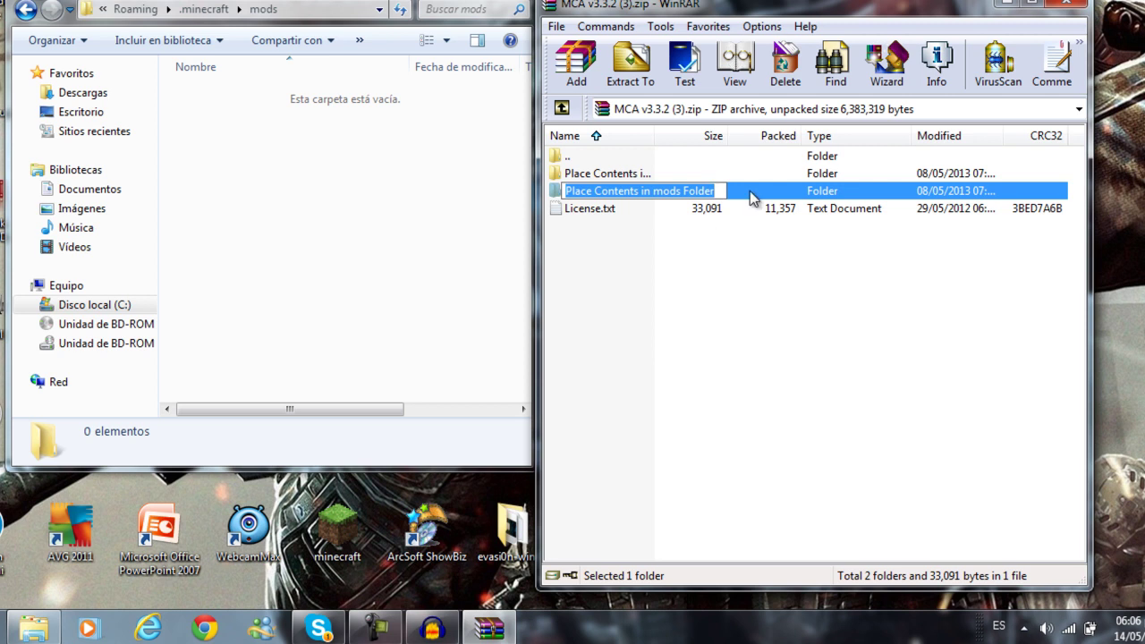
pyautogui.click(724, 240)
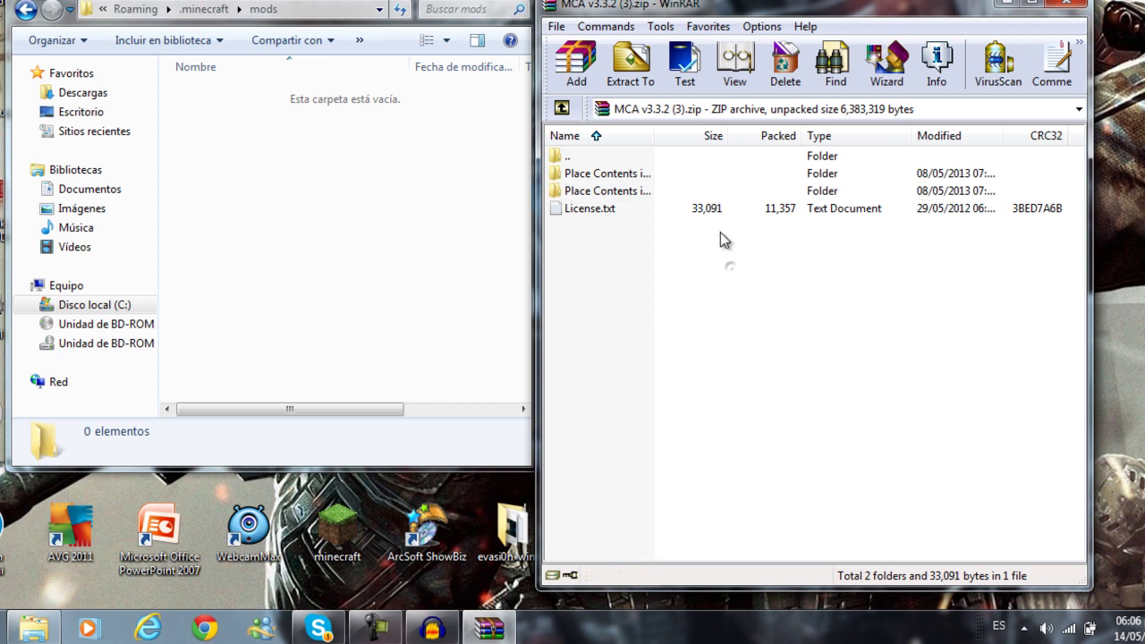
pyautogui.doubleClick(632, 192)
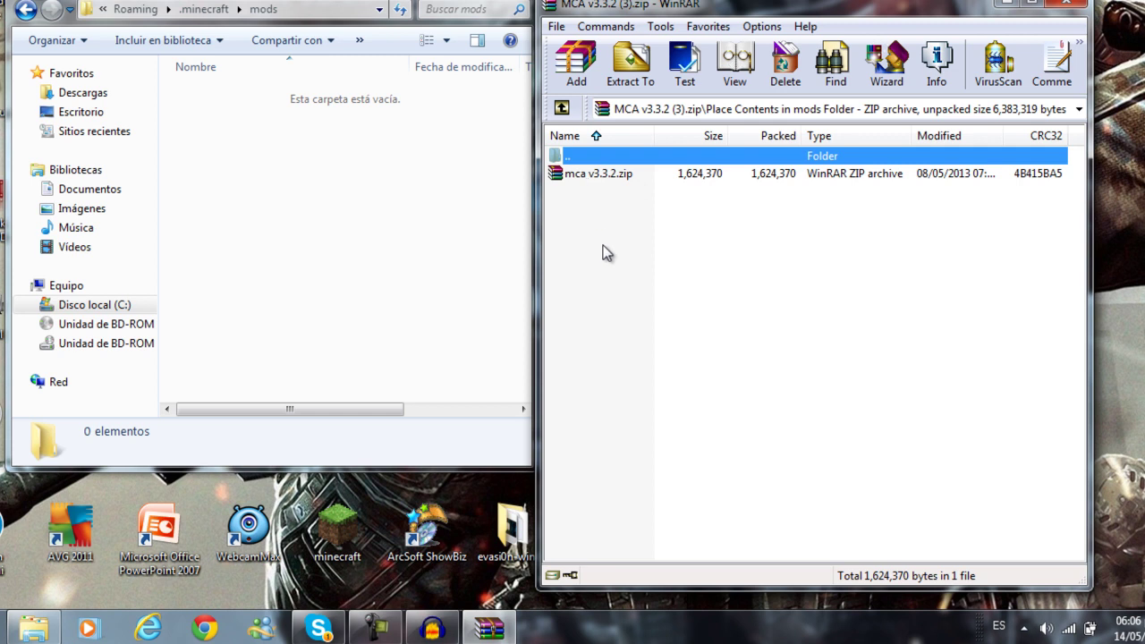
pyautogui.click(585, 175)
pyautogui.moveTo(589, 177); pyautogui.dragTo(358, 145)
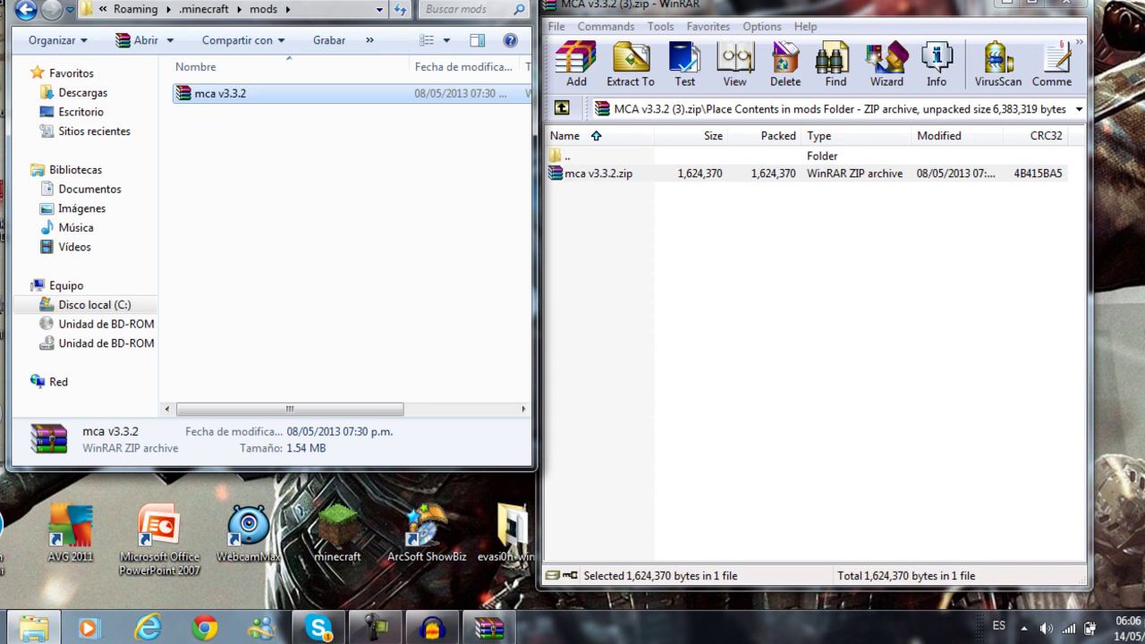
# Clear the folder and archive windows from the desktop, open the Minecraft Launcher, and enter the game
pyautogui.click(33, 628)
pyautogui.click(1056, 7)
pyautogui.doubleClick(338, 528)
pyautogui.click(616, 302)
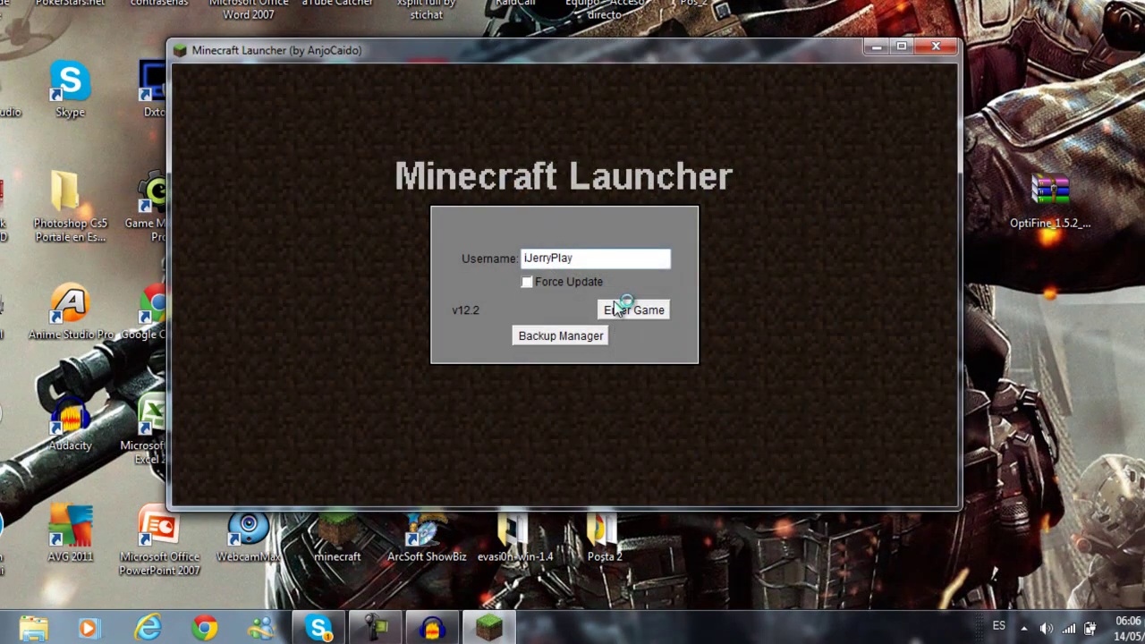
pyautogui.click(614, 302)
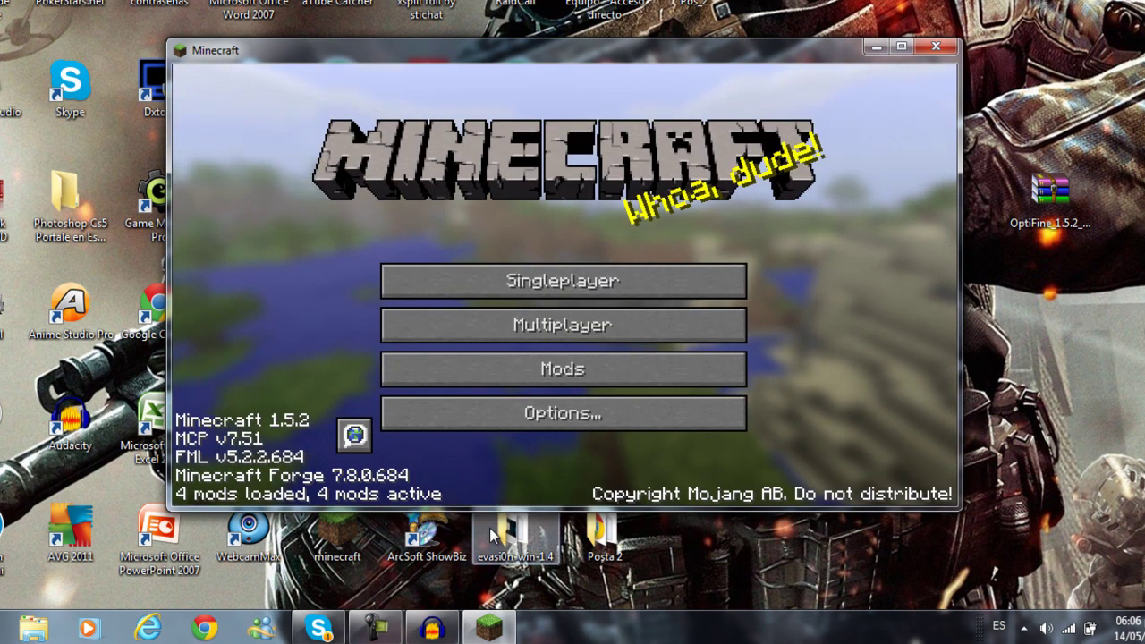
# Open Minecraft's mod list and view the details of Minecraft Comes Alive
pyautogui.click(504, 373)
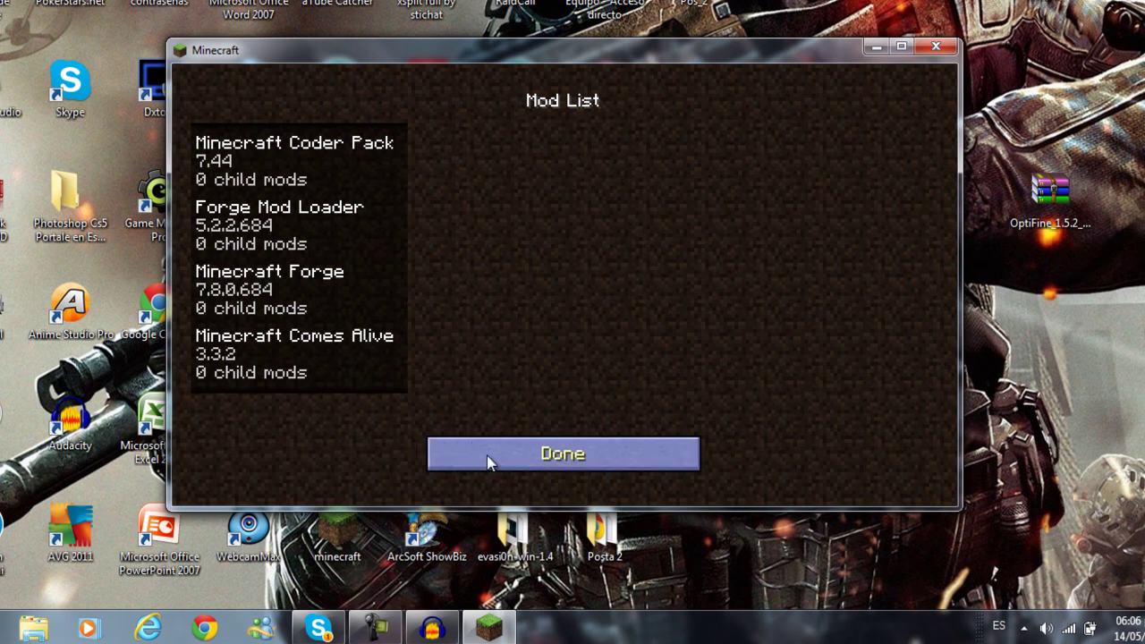
pyautogui.click(199, 335)
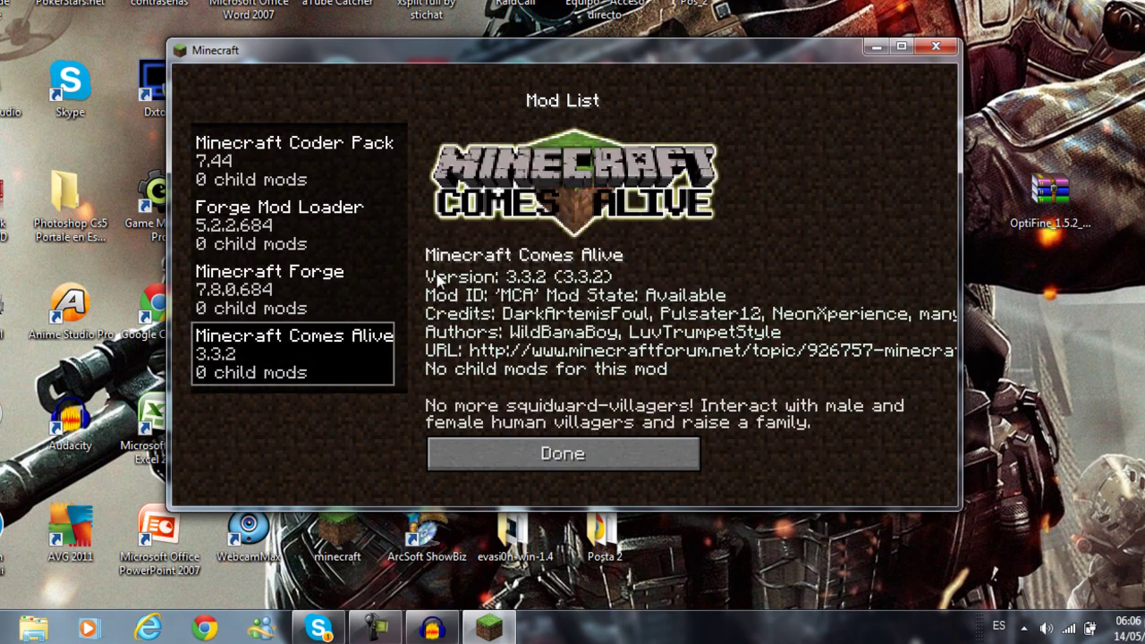